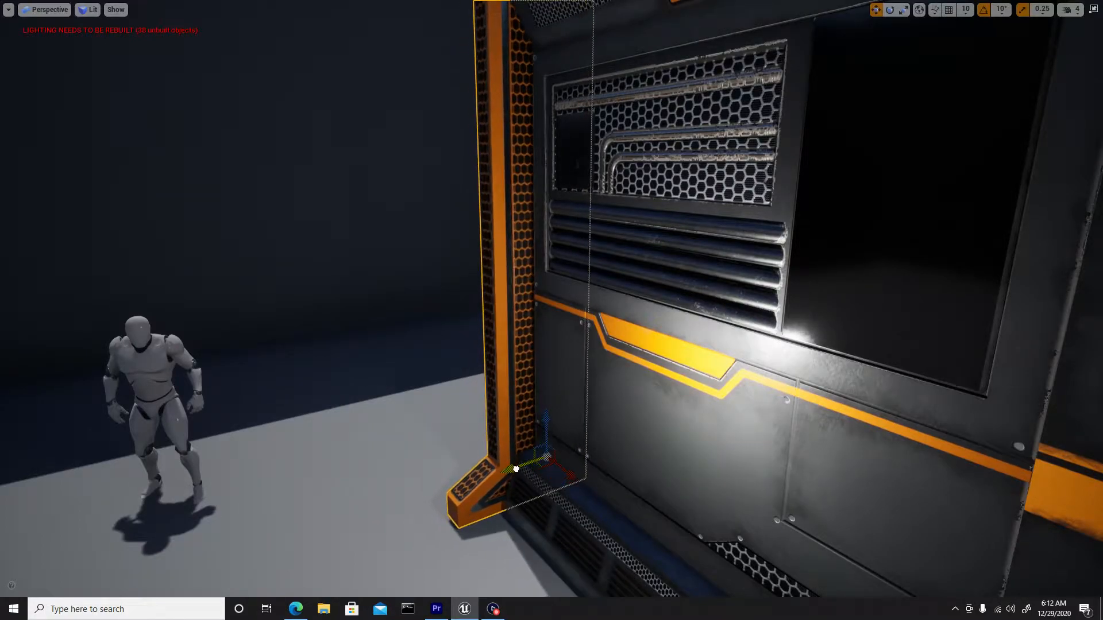
# - Duplicate the orange pillar at the end of the wall and move the copy along the wall towards the doorway
pyautogui.press('w')
pyautogui.moveTo(475, 402)
pyautogui.mouseDown(button='right')
pyautogui.moveTo(540, 402)
pyautogui.moveTo(474, 402)
pyautogui.mouseUp(button='right')
pyautogui.press('s')
pyautogui.moveTo(459, 321); pyautogui.dragTo(511, 314, button='right')
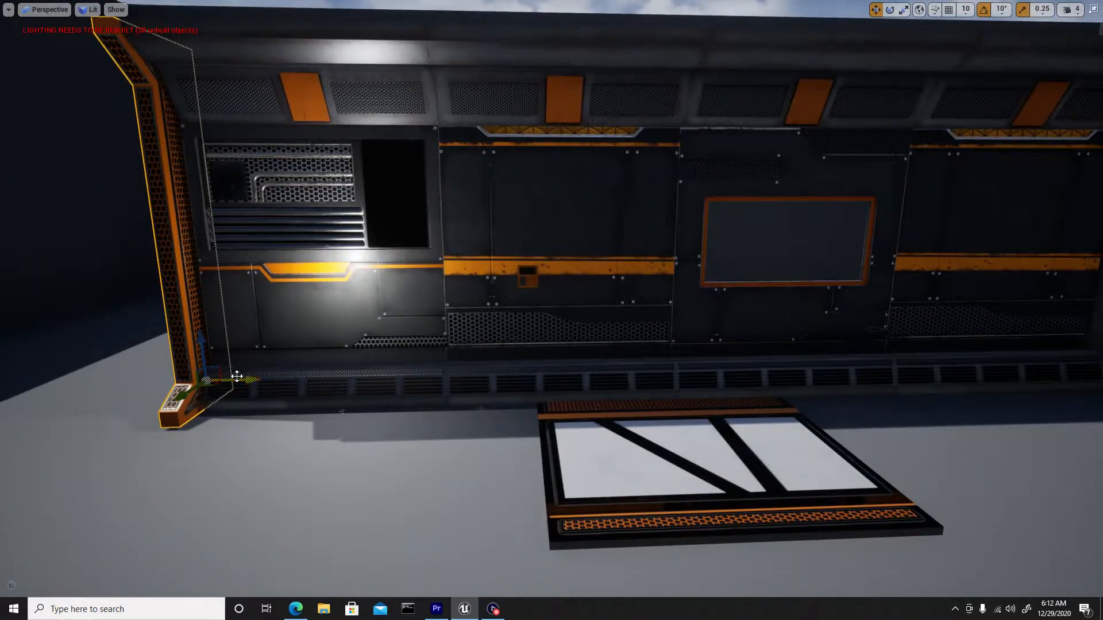
pyautogui.keyDown('alt'); pyautogui.moveTo(234, 380); pyautogui.dragTo(1000, 379); pyautogui.keyUp('alt')
# - Slide the pillar copy along the wall to the seam between the last wall panel and the door frame
pyautogui.moveTo(916, 386); pyautogui.dragTo(1057, 388, button='right')
pyautogui.press('w')
pyautogui.moveTo(593, 556)
pyautogui.mouseDown(button='right')
pyautogui.moveTo(678, 538)
pyautogui.moveTo(593, 555)
pyautogui.mouseUp(button='right')
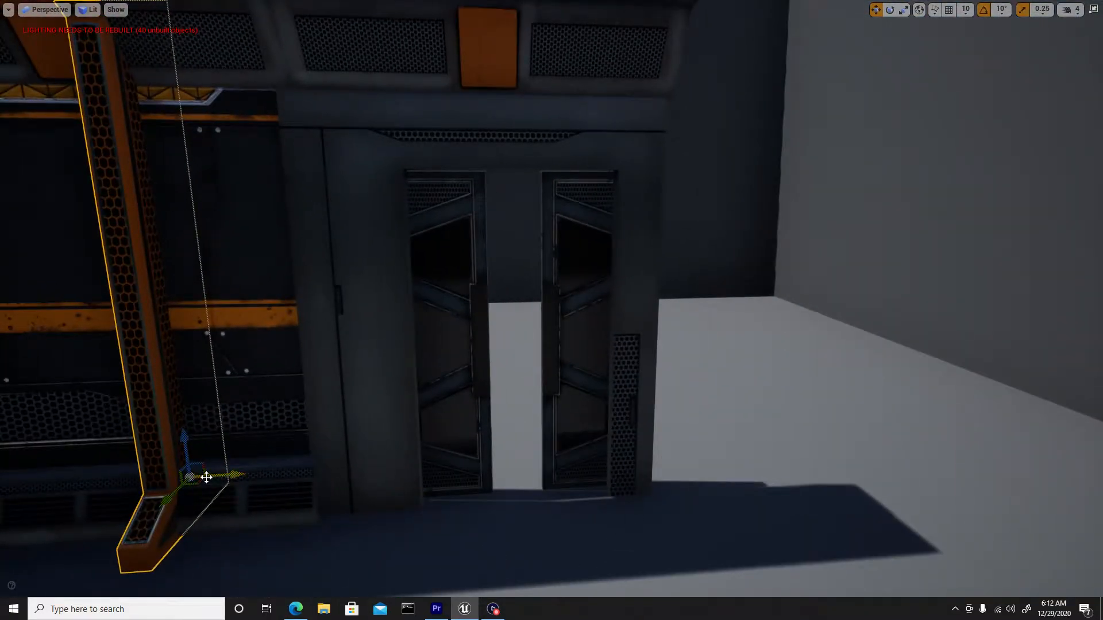
pyautogui.moveTo(215, 476); pyautogui.dragTo(256, 475)
pyautogui.press('w')
pyautogui.moveTo(256, 476); pyautogui.dragTo(210, 514, button='right')
pyautogui.moveTo(338, 510); pyautogui.dragTo(333, 519, button='right')
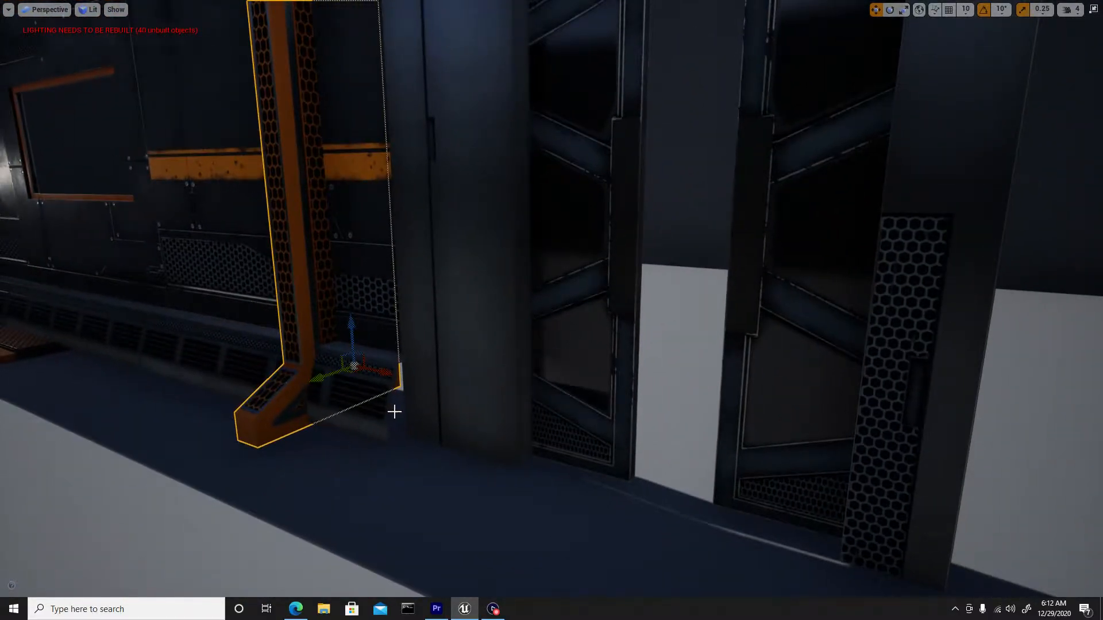
pyautogui.moveTo(387, 376); pyautogui.dragTo(482, 406)
# - Adjust the depth of the pillar copy until it protrudes in front of the wall face and the top beam
pyautogui.press('w')
pyautogui.moveTo(414, 426); pyautogui.dragTo(514, 408, button='right')
pyautogui.press('a')
pyautogui.press('w')
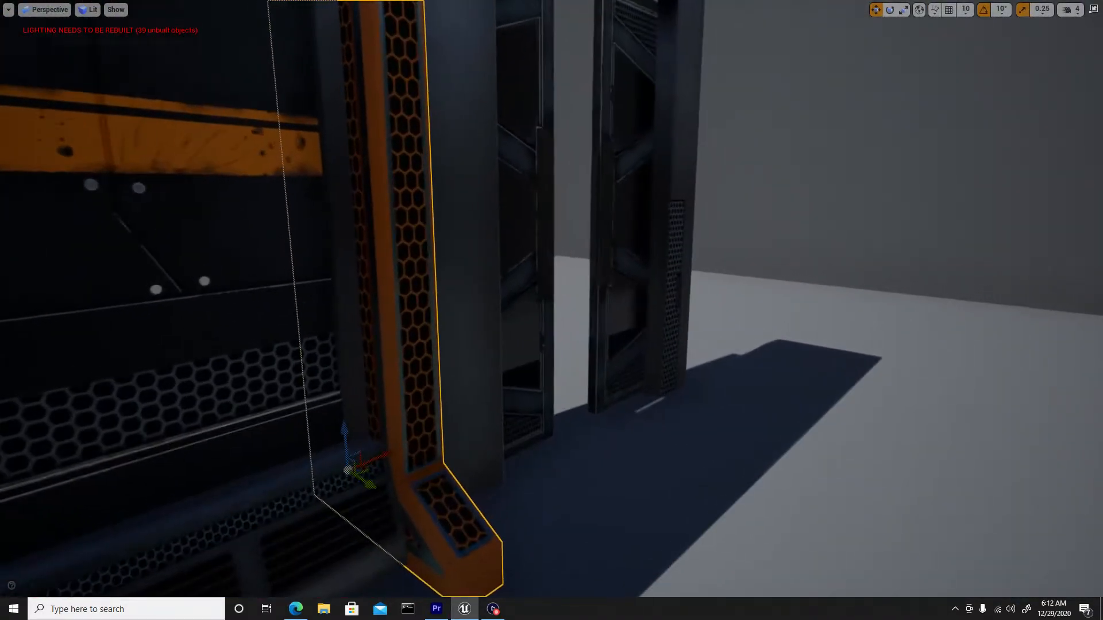
pyautogui.moveTo(361, 482); pyautogui.dragTo(358, 479)
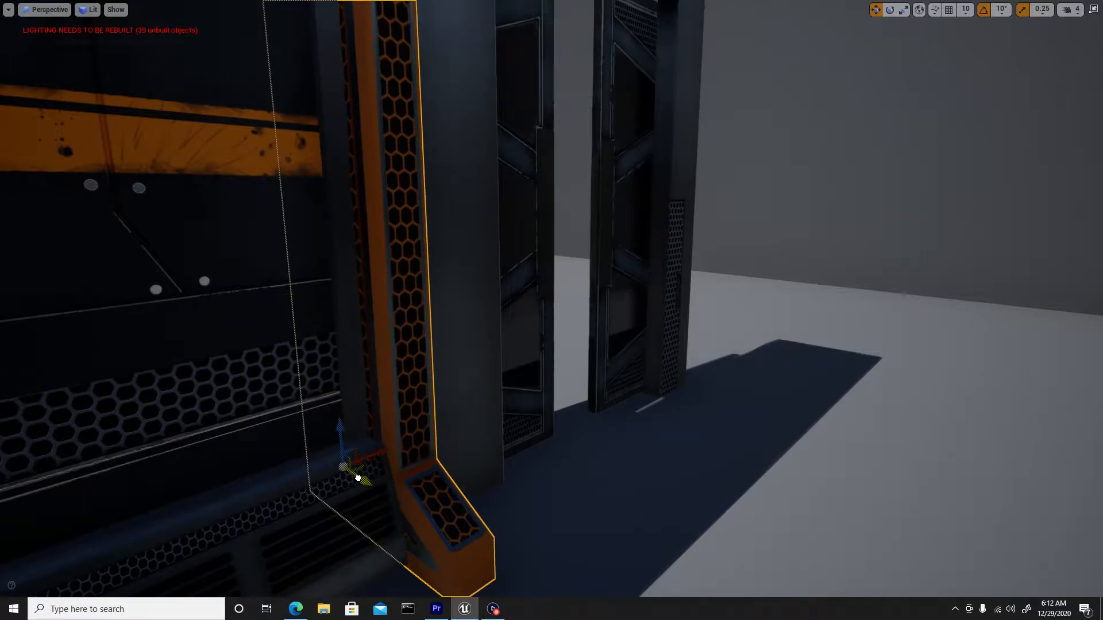
pyautogui.press('d')
pyautogui.moveTo(446, 497); pyautogui.dragTo(522, 475, button='right')
pyautogui.press('s')
pyautogui.press('e')
pyautogui.press('s')
pyautogui.press('w')
pyautogui.press('w')
pyautogui.press('s')
pyautogui.moveTo(523, 432); pyautogui.dragTo(516, 436)
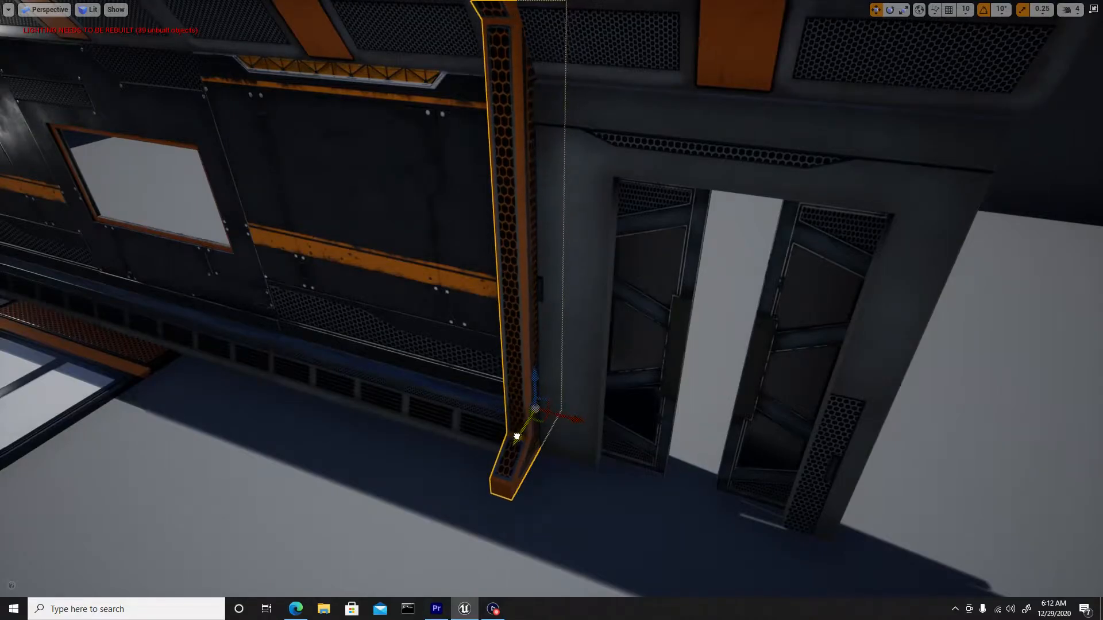
pyautogui.moveTo(506, 426); pyautogui.dragTo(505, 404, button='right')
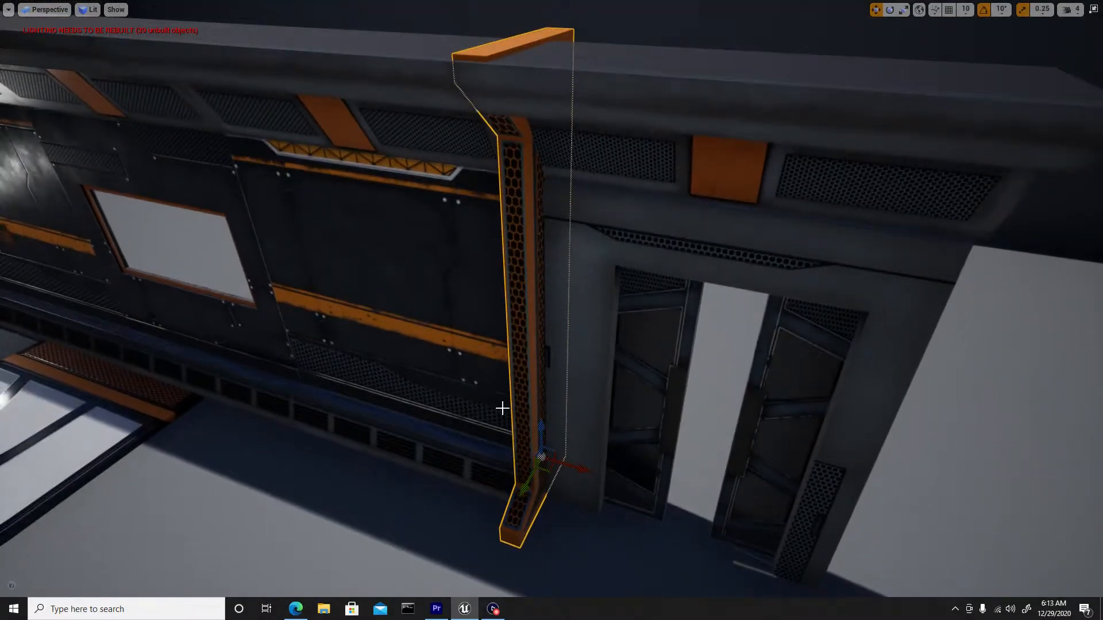
pyautogui.moveTo(525, 482); pyautogui.dragTo(526, 488)
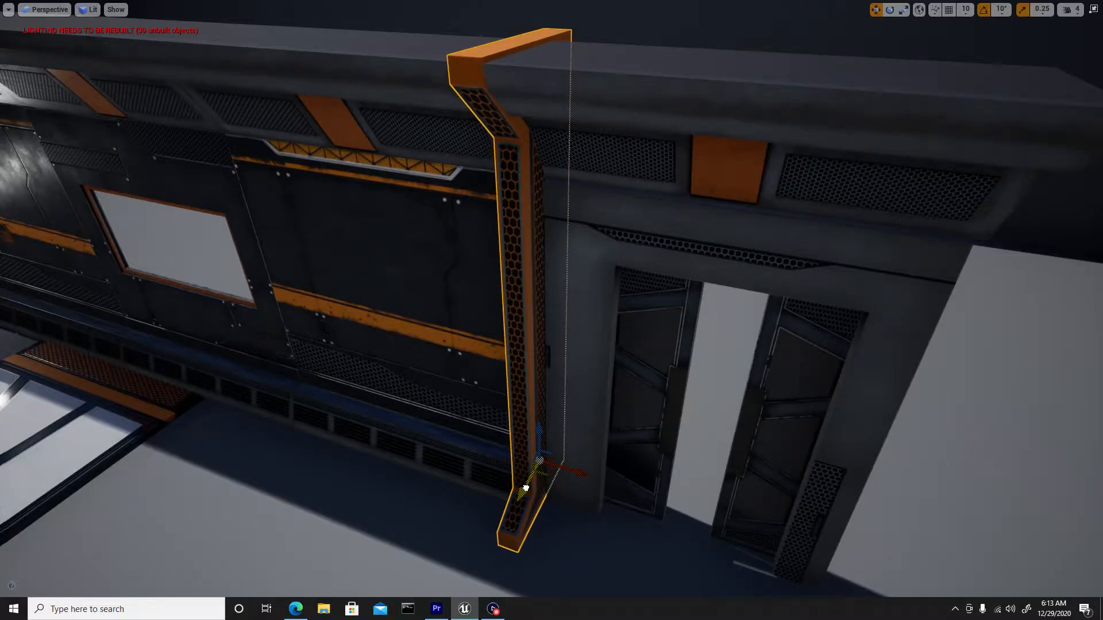
# - Select the door frame, both sliding doors and the beam above them, and shift them together along the wall
pyautogui.click(573, 386)
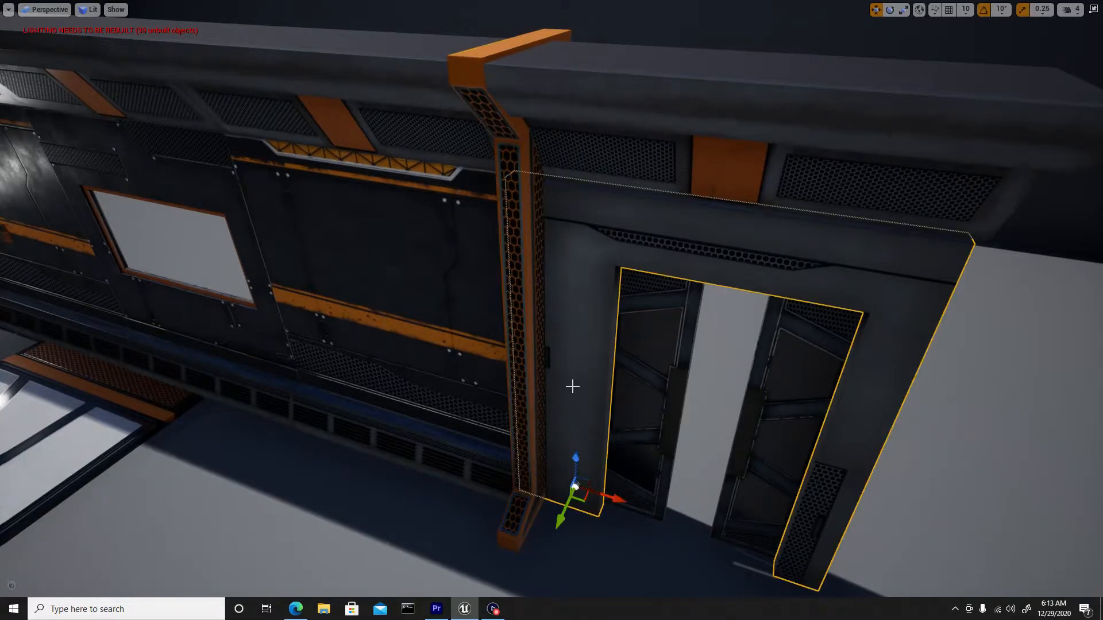
pyautogui.keyDown('ctrl'); pyautogui.click(592, 154); pyautogui.keyUp('ctrl')
pyautogui.keyDown('ctrl'); pyautogui.click(647, 312); pyautogui.keyUp('ctrl')
pyautogui.keyDown('ctrl'); pyautogui.click(815, 363); pyautogui.keyUp('ctrl')
pyautogui.moveTo(810, 506); pyautogui.dragTo(851, 508)
# - Nudge the beam above the doorway back towards the pillar
pyautogui.moveTo(461, 100); pyautogui.dragTo(514, 144, button='right')
pyautogui.press('w')
pyautogui.click(469, 134)
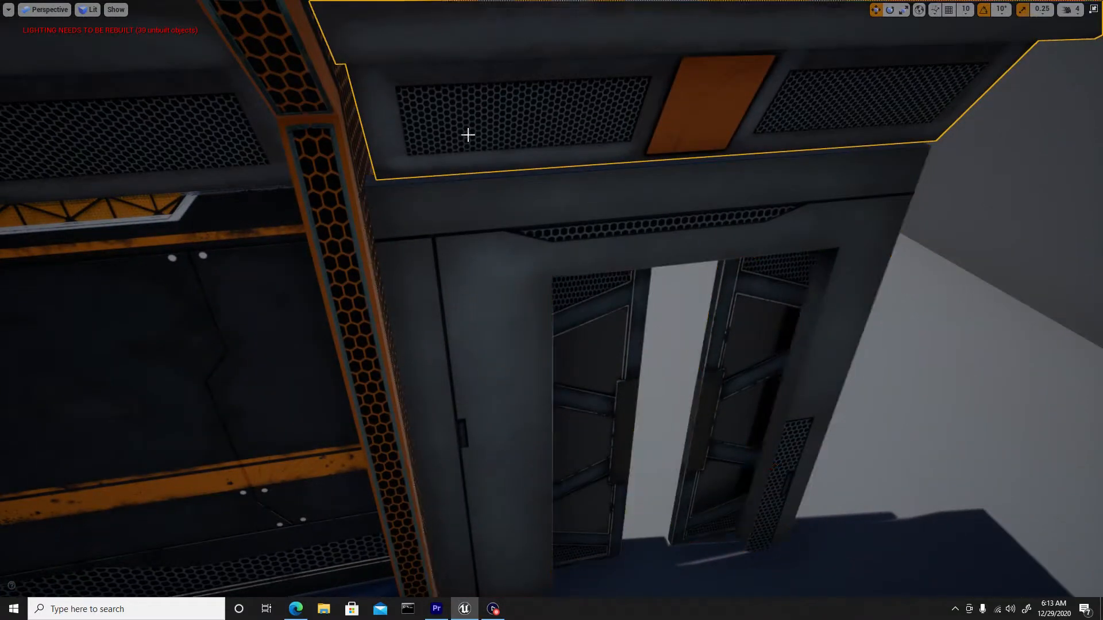
pyautogui.keyDown('alt'); pyautogui.middleClick(489, 140); pyautogui.keyUp('alt')
pyautogui.moveTo(530, 136); pyautogui.dragTo(516, 136)
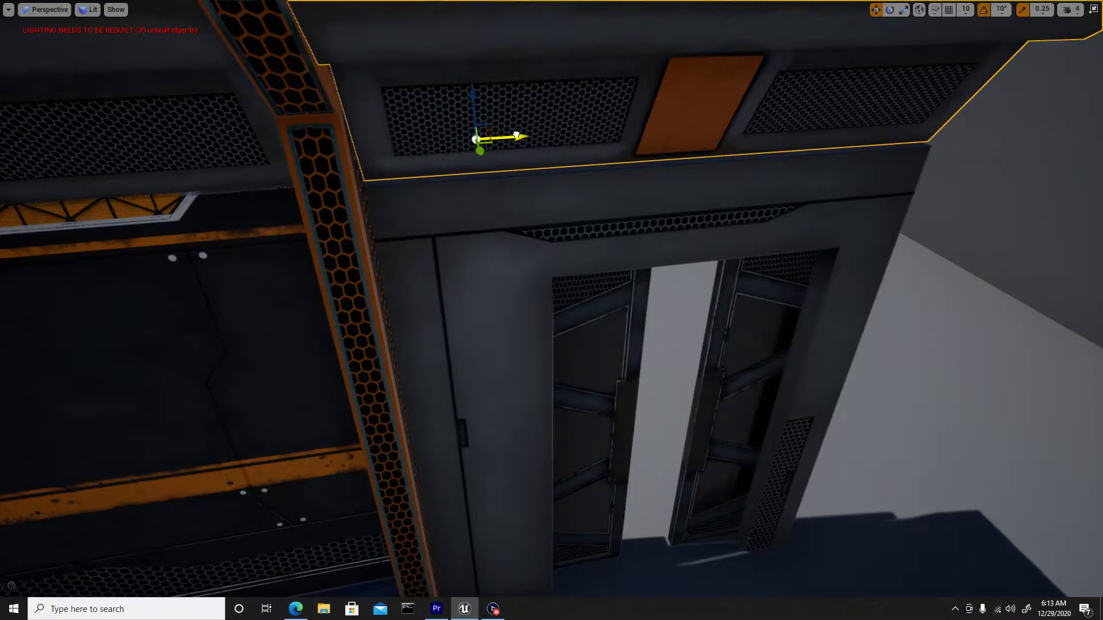
# - Duplicate the pillar beside the doorway and place the copy at the door frame's far edge
pyautogui.press('s')
pyautogui.moveTo(517, 136); pyautogui.dragTo(541, 132, button='right')
pyautogui.click(462, 179)
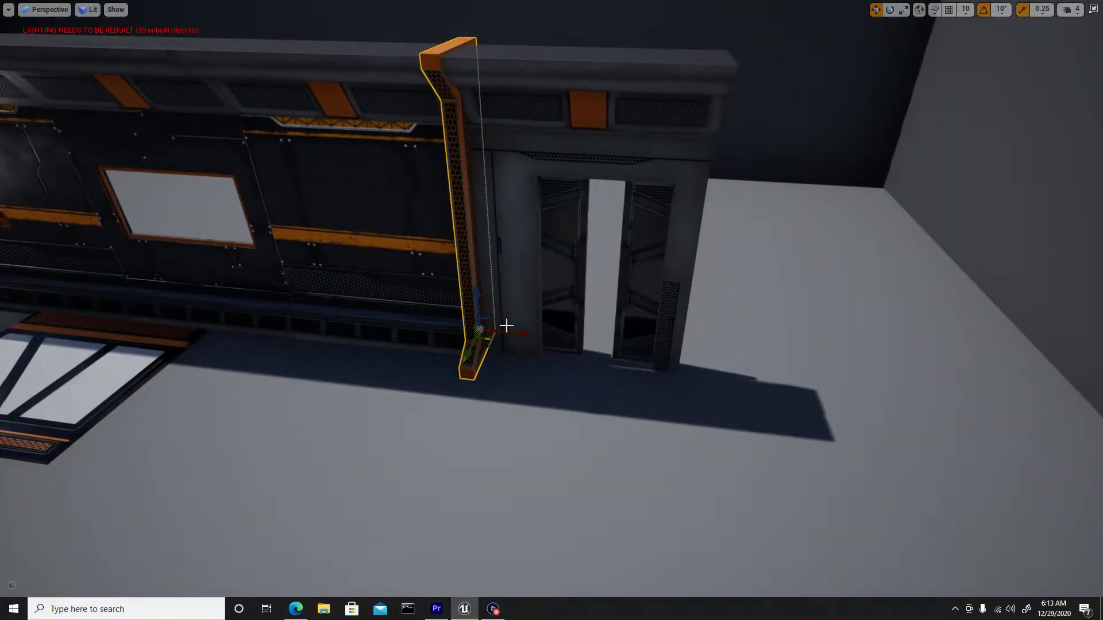
pyautogui.keyDown('alt'); pyautogui.moveTo(506, 335); pyautogui.dragTo(709, 359); pyautogui.keyUp('alt')
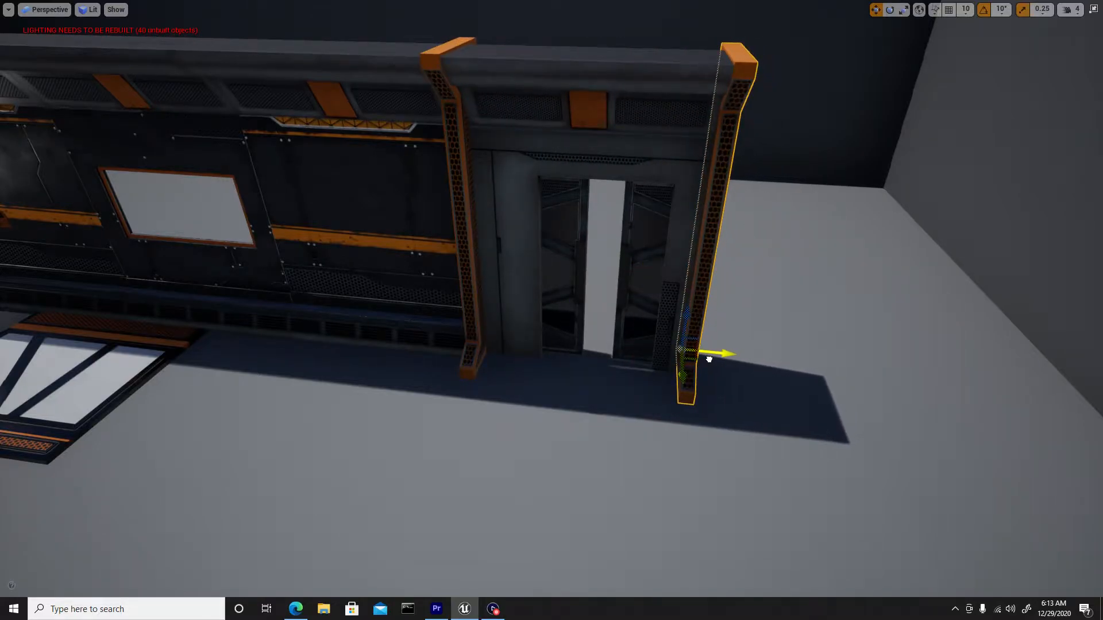
# - Select all wall panels, beams, base trims, pillars and door pieces, and shift the whole wall along its length past the mannequin
pyautogui.click(658, 280)
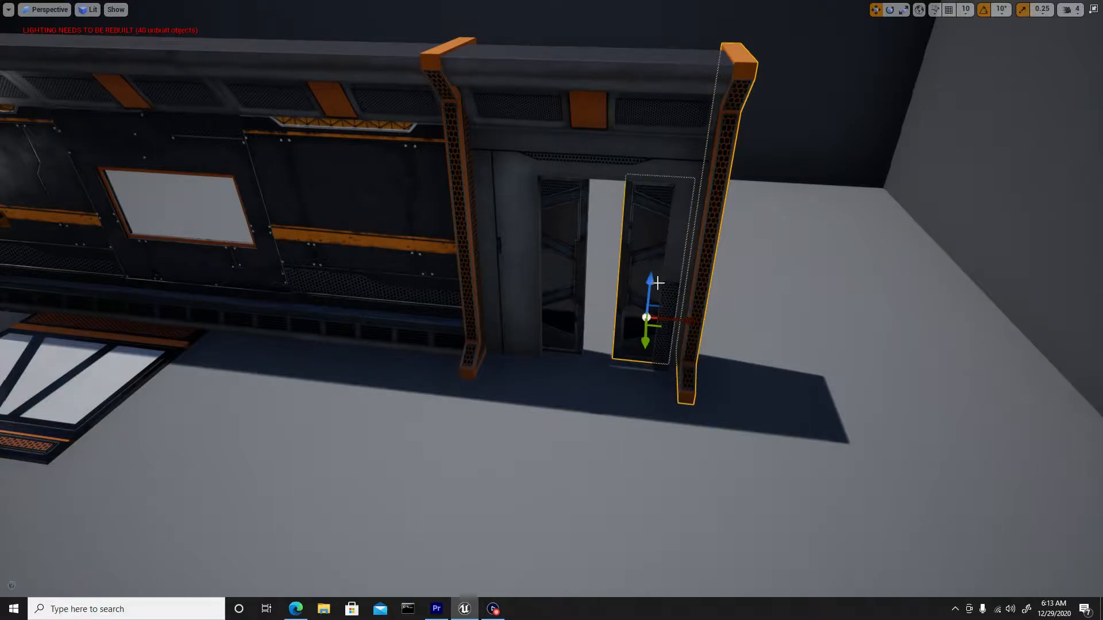
pyautogui.click(652, 124)
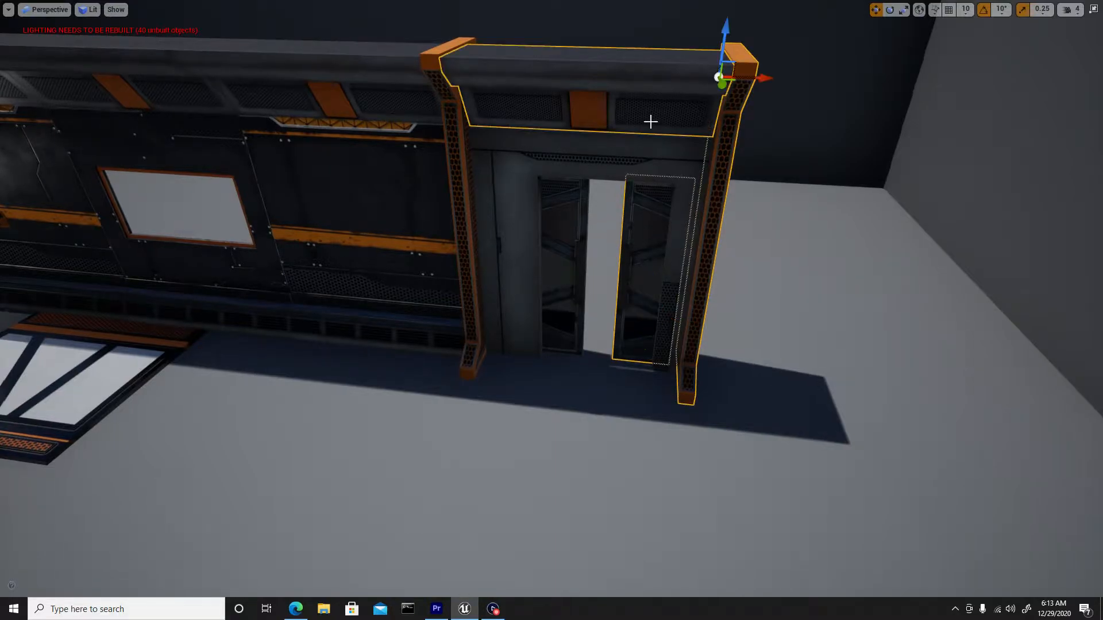
pyautogui.keyDown('ctrl'); pyautogui.click(548, 244); pyautogui.keyUp('ctrl')
pyautogui.keyDown('ctrl'); pyautogui.click(492, 203); pyautogui.keyUp('ctrl')
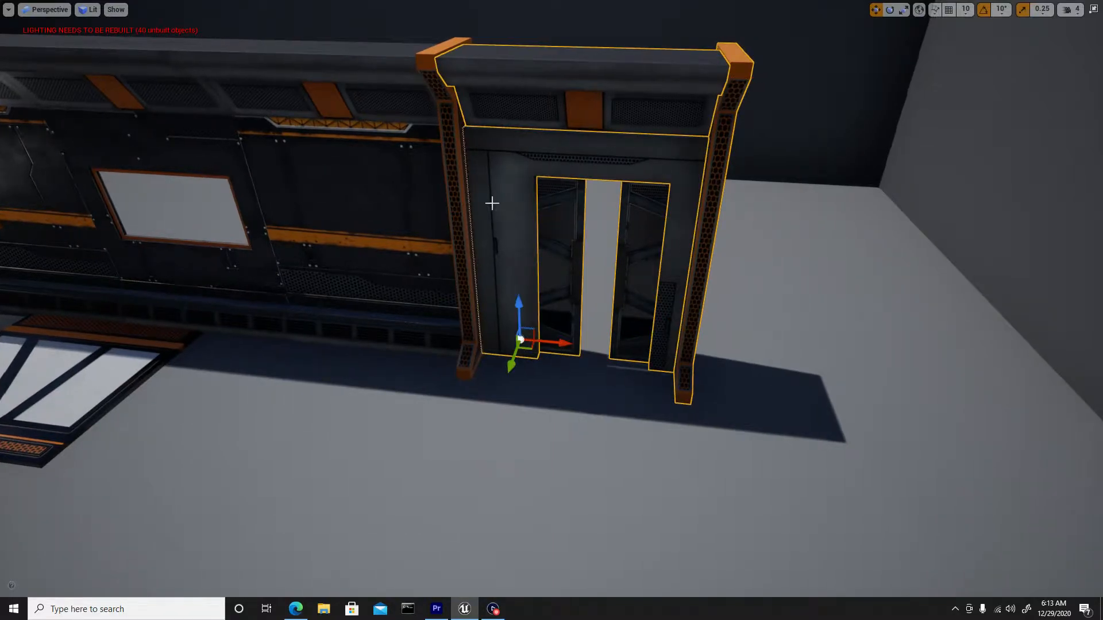
pyautogui.keyDown('ctrl'); pyautogui.click(410, 178); pyautogui.keyUp('ctrl')
pyautogui.keyDown('ctrl'); pyautogui.click(379, 69); pyautogui.keyUp('ctrl')
pyautogui.keyDown('ctrl'); pyautogui.click(454, 159); pyautogui.keyUp('ctrl')
pyautogui.keyDown('ctrl'); pyautogui.click(402, 343); pyautogui.keyUp('ctrl')
pyautogui.moveTo(293, 333); pyautogui.dragTo(244, 334, button='right')
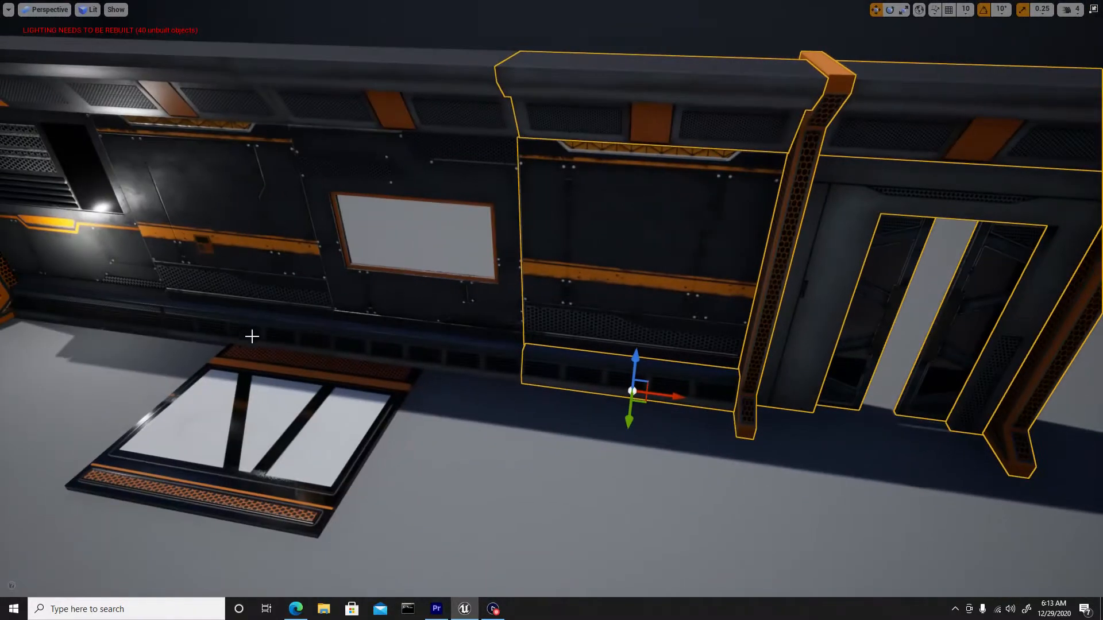
pyautogui.keyDown('ctrl'); pyautogui.click(383, 296); pyautogui.keyUp('ctrl')
pyautogui.keyDown('ctrl'); pyautogui.click(316, 113); pyautogui.keyUp('ctrl')
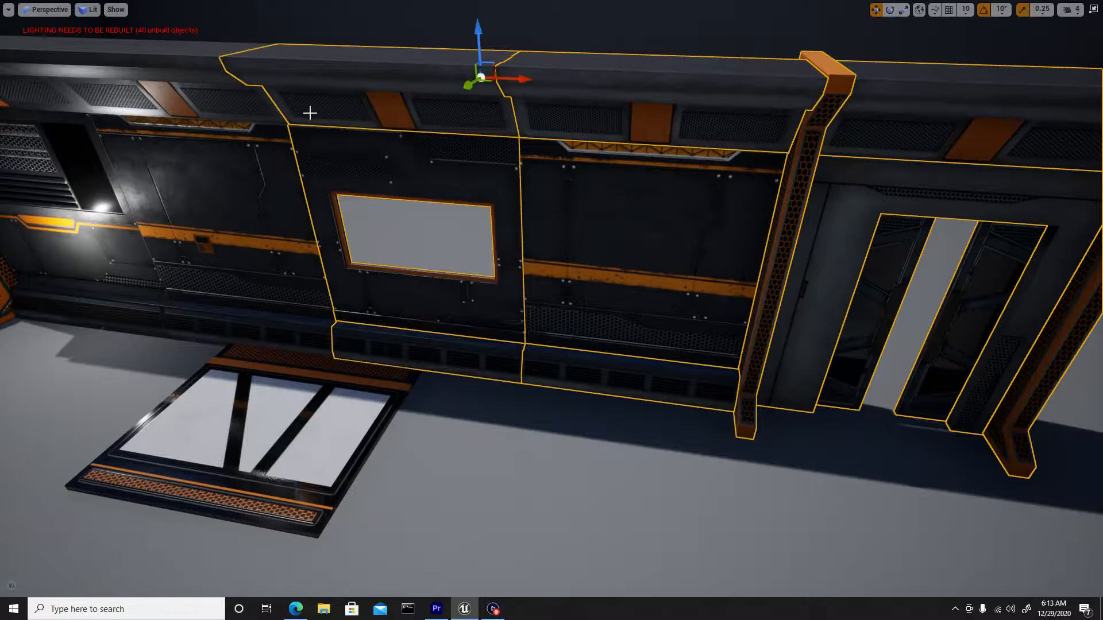
pyautogui.keyDown('ctrl'); pyautogui.click(228, 97); pyautogui.keyUp('ctrl')
pyautogui.keyDown('ctrl'); pyautogui.click(254, 189); pyautogui.keyUp('ctrl')
pyautogui.keyDown('ctrl'); pyautogui.click(233, 314); pyautogui.keyUp('ctrl')
pyautogui.moveTo(192, 332); pyautogui.dragTo(212, 356, button='right')
pyautogui.keyDown('ctrl'); pyautogui.click(373, 343); pyautogui.keyUp('ctrl')
pyautogui.keyDown('ctrl'); pyautogui.click(387, 283); pyautogui.keyUp('ctrl')
pyautogui.keyDown('ctrl'); pyautogui.click(321, 109); pyautogui.keyUp('ctrl')
pyautogui.keyDown('ctrl'); pyautogui.click(218, 155); pyautogui.keyUp('ctrl')
pyautogui.moveTo(296, 182); pyautogui.dragTo(334, 193, button='right')
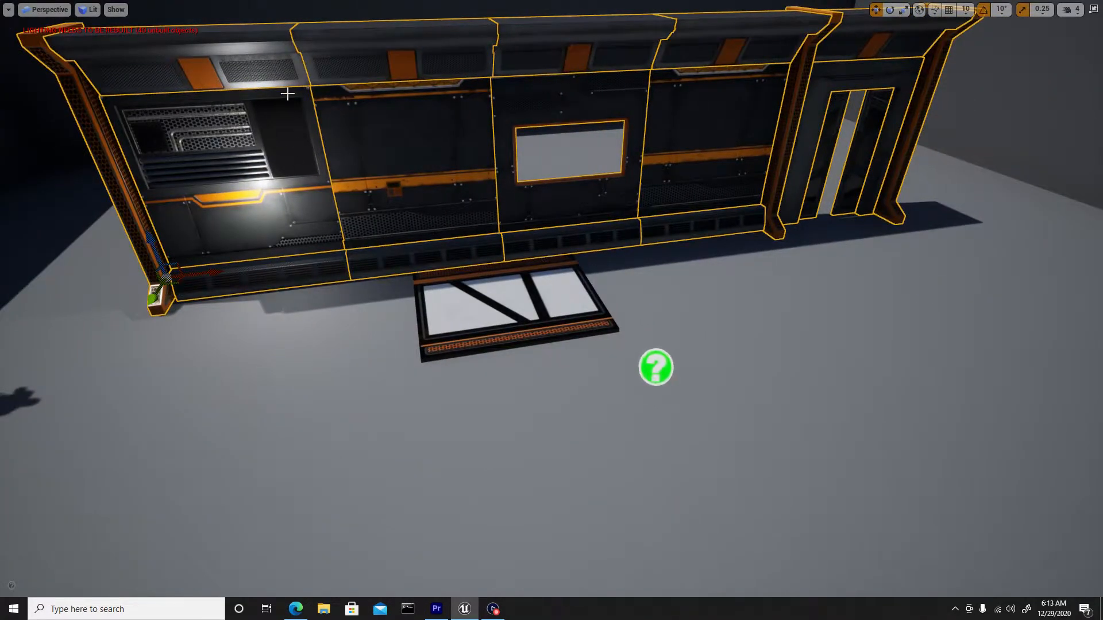
pyautogui.moveTo(212, 275); pyautogui.dragTo(81, 264)
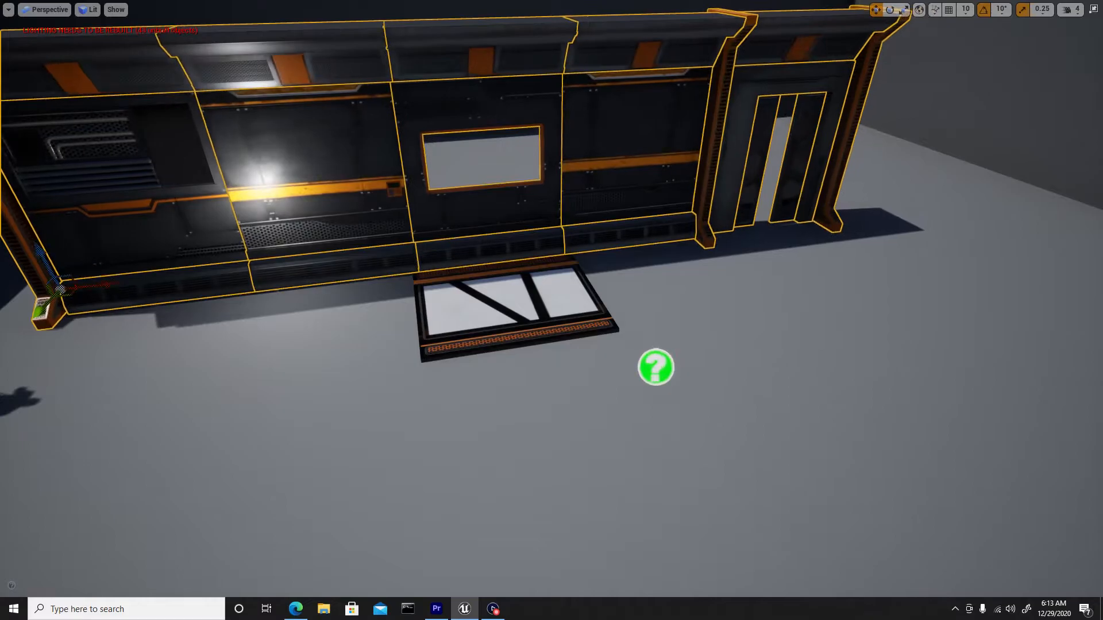
pyautogui.moveTo(259, 281); pyautogui.dragTo(199, 285, button='right')
pyautogui.moveTo(362, 233); pyautogui.dragTo(171, 170)
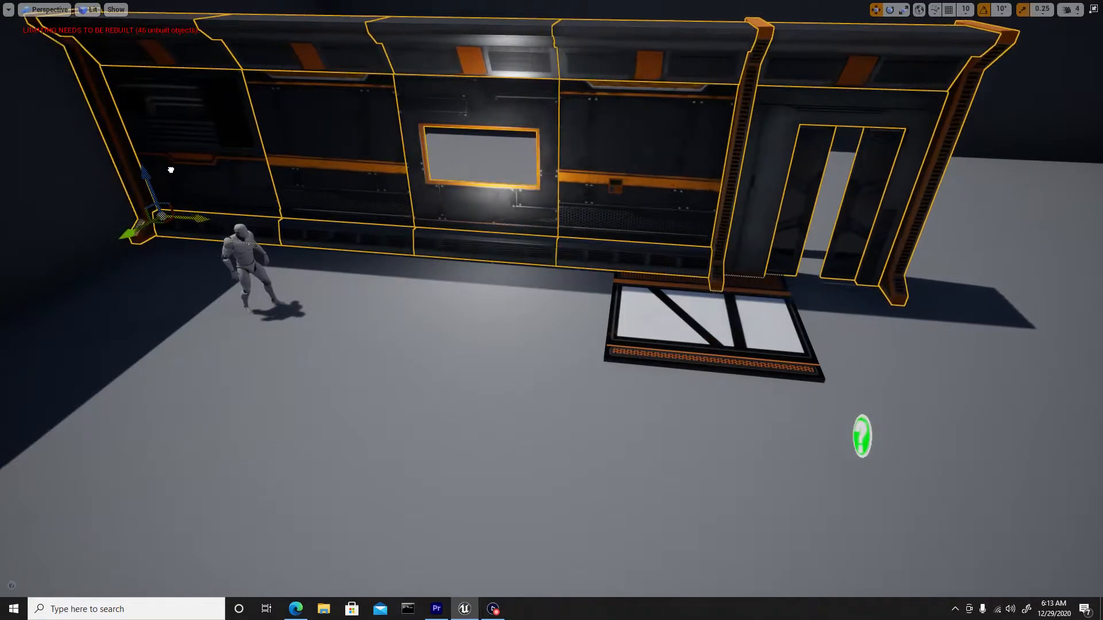
# - Duplicate the orange-striped wall panel beside the doorway with its beam and base trim, and place the copies against the far pillar
pyautogui.moveTo(171, 170); pyautogui.dragTo(238, 171, button='right')
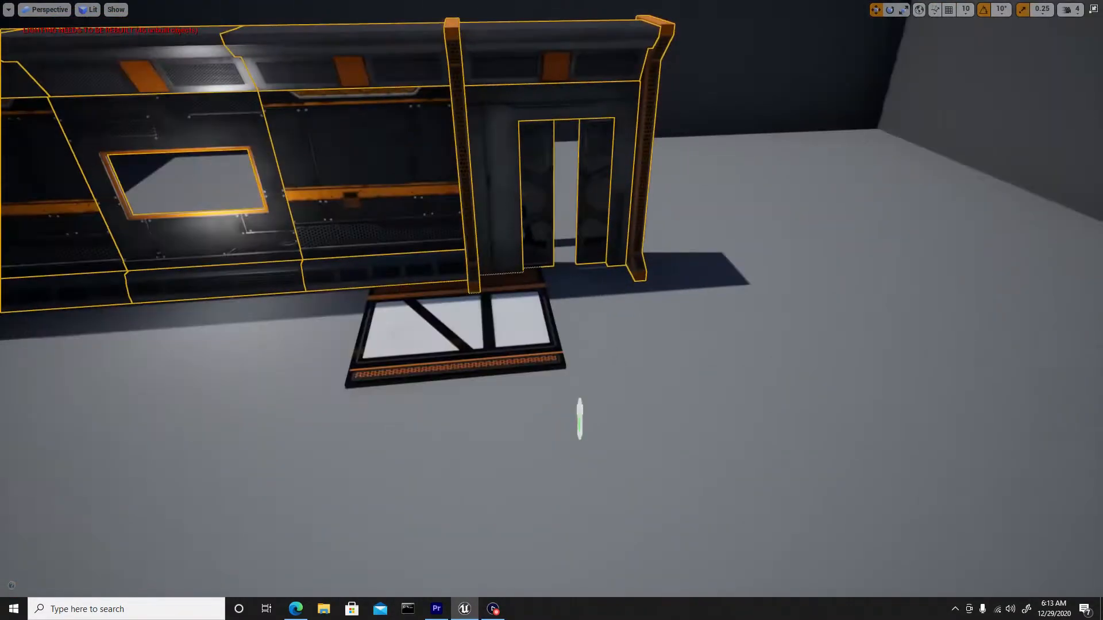
pyautogui.click(368, 192)
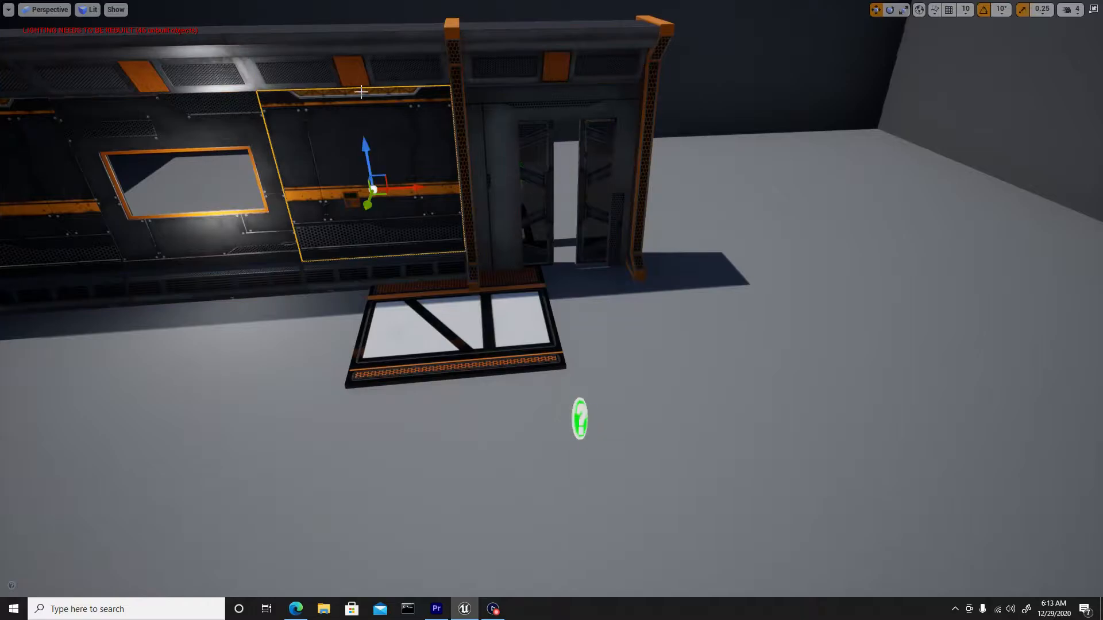
pyautogui.keyDown('ctrl'); pyautogui.click(363, 68); pyautogui.keyUp('ctrl')
pyautogui.keyDown('ctrl'); pyautogui.click(393, 268); pyautogui.keyUp('ctrl')
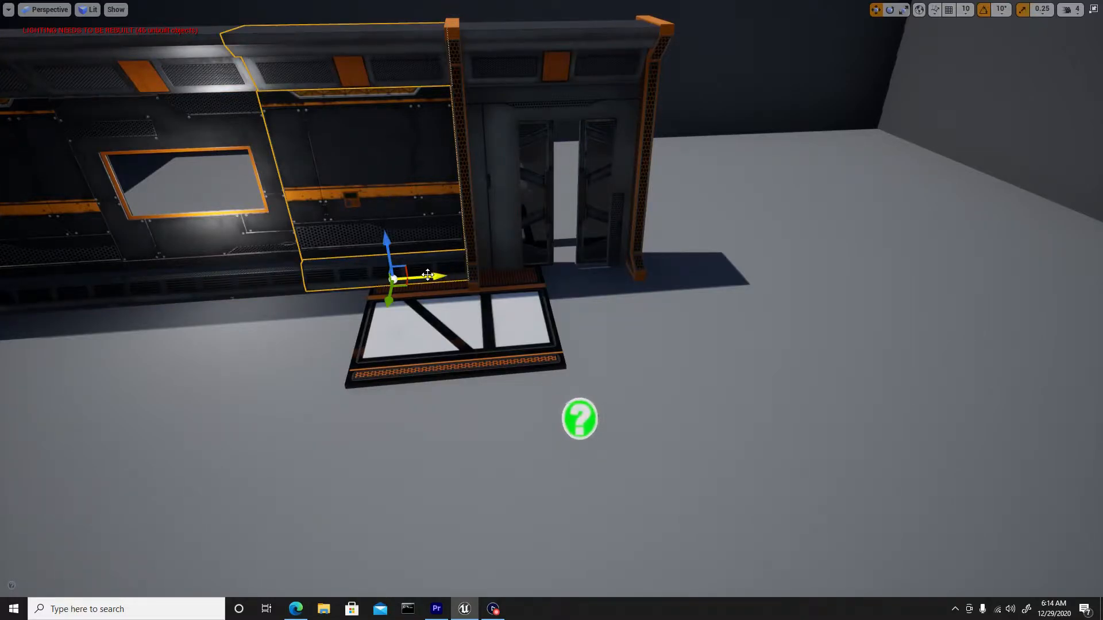
pyautogui.moveTo(421, 275); pyautogui.dragTo(589, 272)
pyautogui.hotkey('ctrl', 'z')
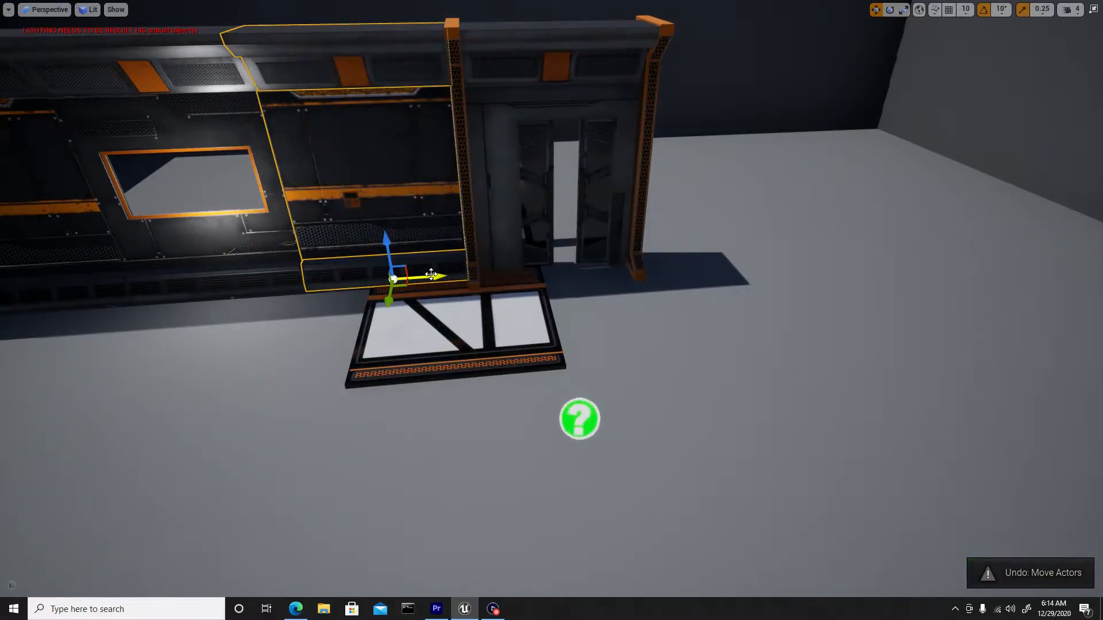
pyautogui.moveTo(426, 277); pyautogui.dragTo(742, 270)
pyautogui.moveTo(742, 270); pyautogui.dragTo(769, 263, button='right')
pyautogui.moveTo(562, 385)
pyautogui.mouseDown()
pyautogui.moveTo(576, 385)
pyautogui.moveTo(560, 384)
pyautogui.mouseUp()
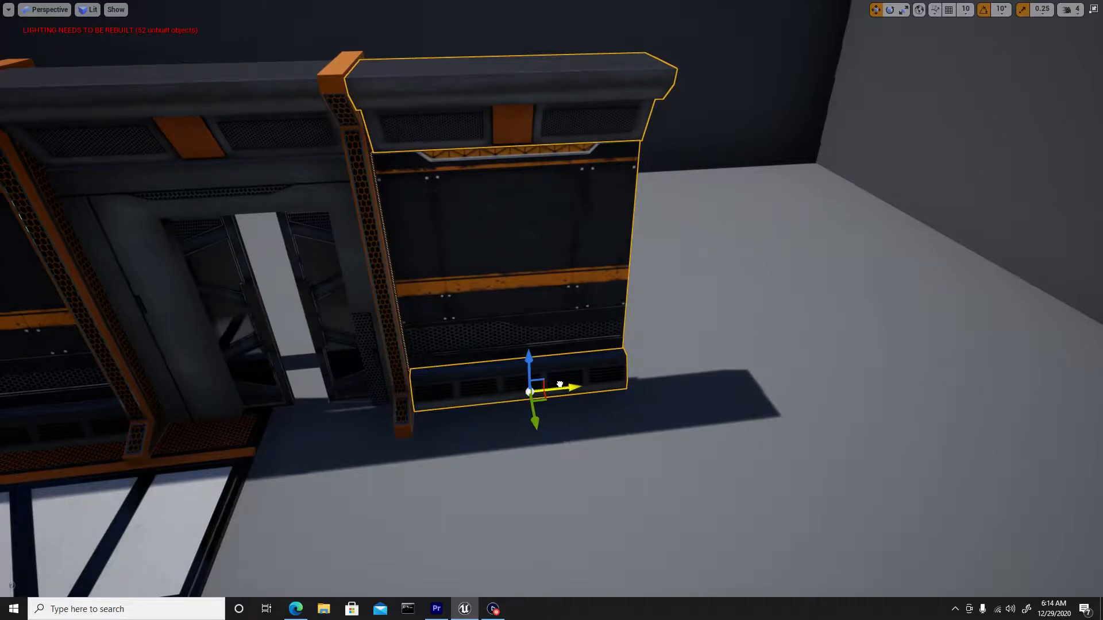
# - Nudge the duplicated top beam slightly towards the doorway to line it up with its neighbour, then clear the selection
pyautogui.click(454, 127)
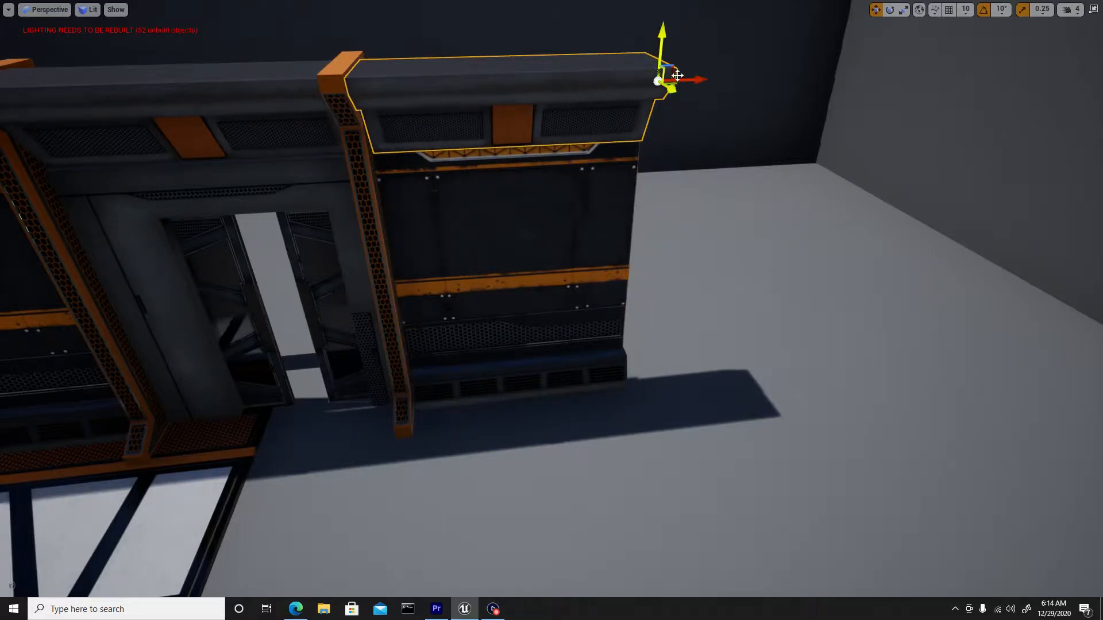
pyautogui.moveTo(698, 79); pyautogui.dragTo(694, 79)
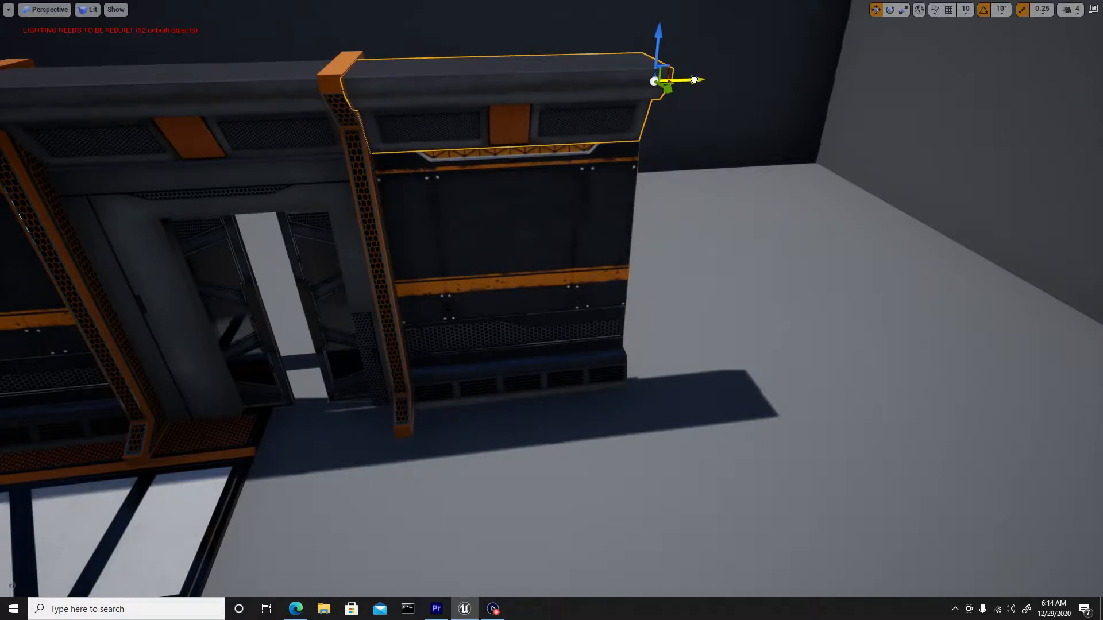
pyautogui.click(529, 42)
# - Inspect the assembled wall from the end pillar to the new panel beyond the doorway
pyautogui.moveTo(369, 186); pyautogui.dragTo(338, 133)
pyautogui.moveTo(446, 229); pyautogui.dragTo(420, 299)
pyautogui.moveTo(412, 365); pyautogui.dragTo(411, 331, button='right')
pyautogui.click(142, 283)
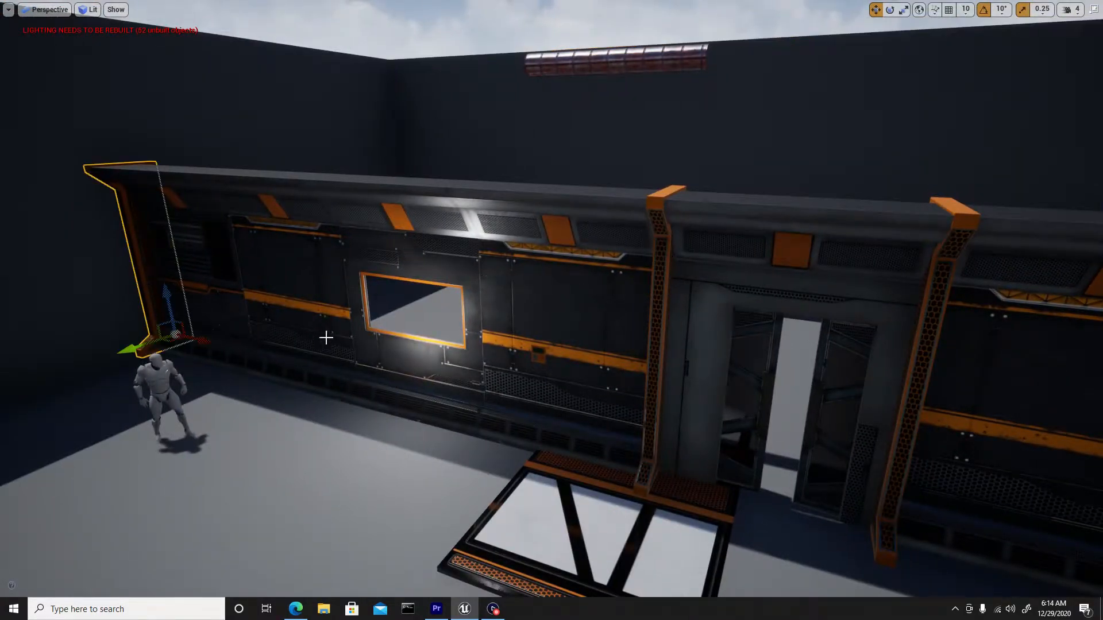
pyautogui.moveTo(342, 256)
pyautogui.mouseDown()
pyautogui.moveTo(310, 261)
pyautogui.moveTo(345, 288)
pyautogui.moveTo(347, 264)
pyautogui.mouseUp()
pyautogui.moveTo(348, 386)
pyautogui.mouseDown()
pyautogui.moveTo(448, 386)
pyautogui.moveTo(359, 388)
pyautogui.moveTo(382, 387)
pyautogui.moveTo(354, 401)
pyautogui.mouseUp()
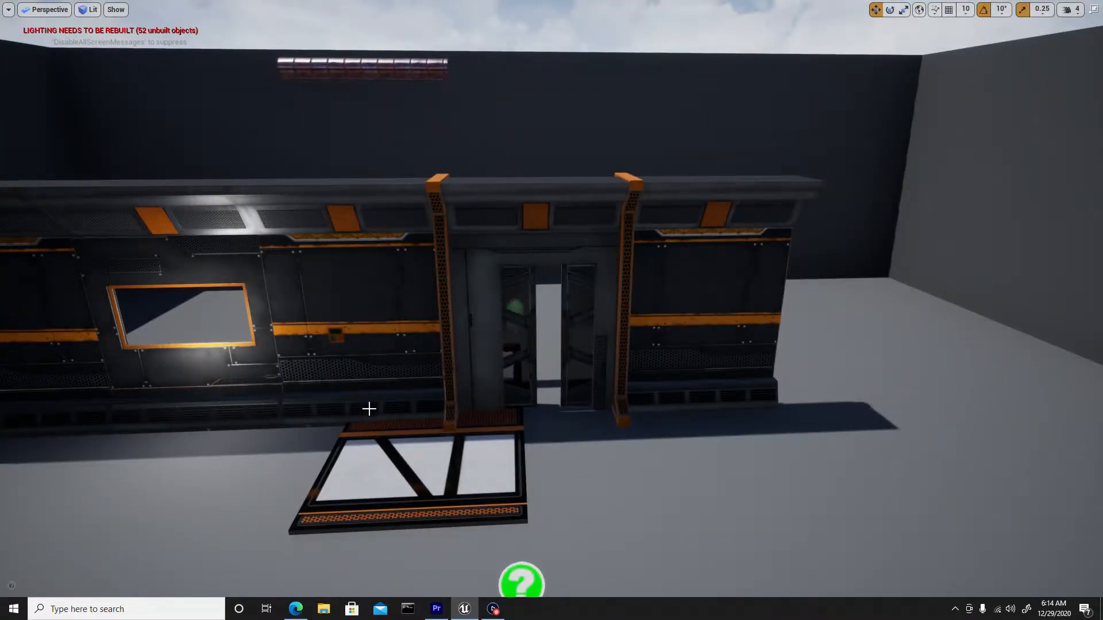
pyautogui.moveTo(642, 318); pyautogui.dragTo(873, 321)
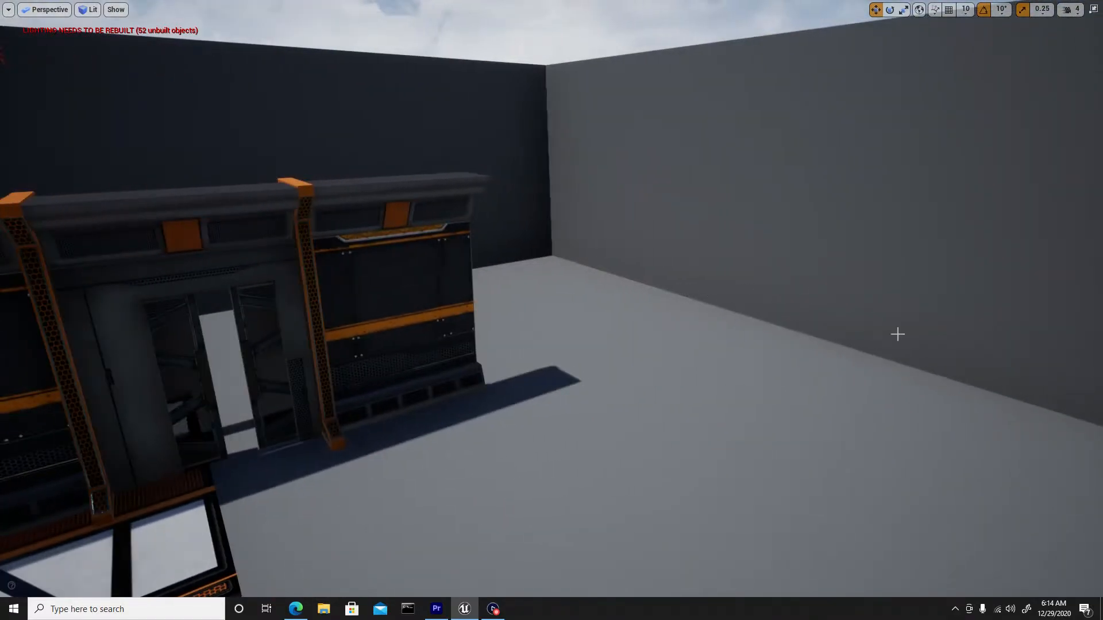
pyautogui.moveTo(436, 366); pyautogui.dragTo(284, 366, button='right')
# - Select every panel, beam, base trim, pillar and door piece of the wall, duplicate them and move the copy along the wall's length
pyautogui.click(531, 279)
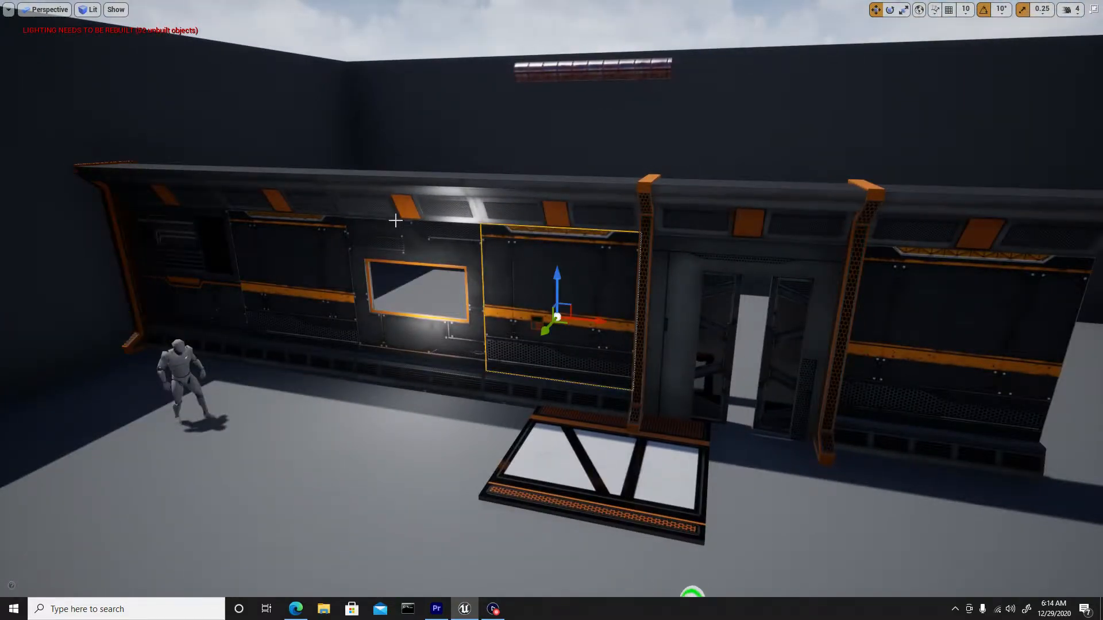
pyautogui.click(154, 192)
pyautogui.keyDown('ctrl'); pyautogui.click(165, 243); pyautogui.keyUp('ctrl')
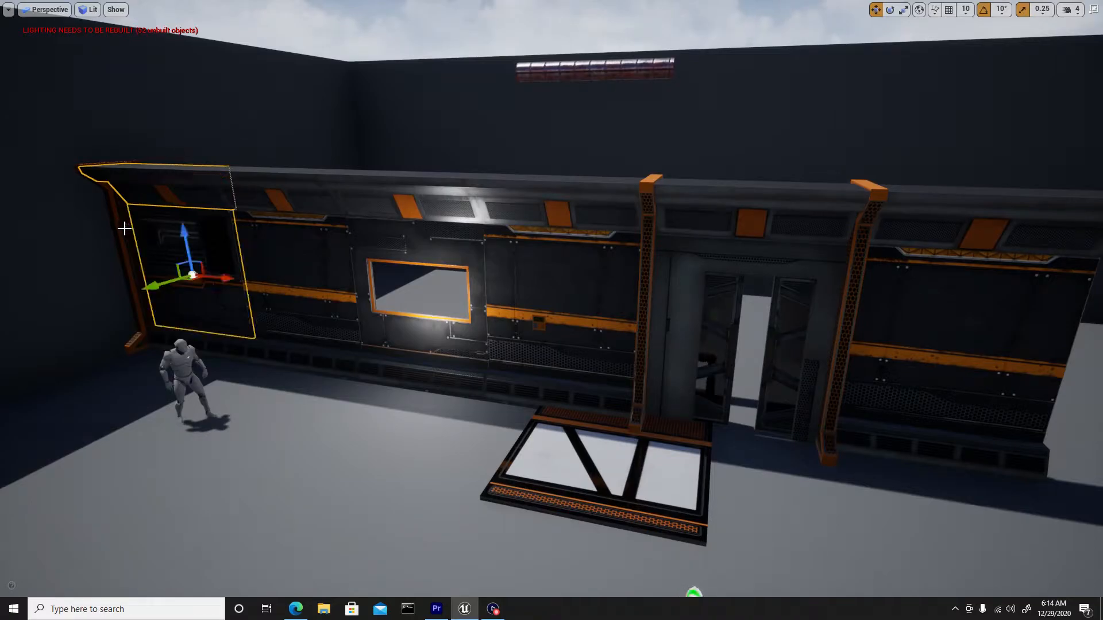
pyautogui.keyDown('ctrl'); pyautogui.click(124, 228); pyautogui.keyUp('ctrl')
pyautogui.keyDown('ctrl'); pyautogui.click(293, 359); pyautogui.keyUp('ctrl')
pyautogui.keyDown('ctrl'); pyautogui.click(287, 258); pyautogui.keyUp('ctrl')
pyautogui.keyDown('ctrl'); pyautogui.click(298, 193); pyautogui.keyUp('ctrl')
pyautogui.keyDown('ctrl'); pyautogui.click(411, 217); pyautogui.keyUp('ctrl')
pyautogui.keyDown('ctrl'); pyautogui.click(440, 351); pyautogui.keyUp('ctrl')
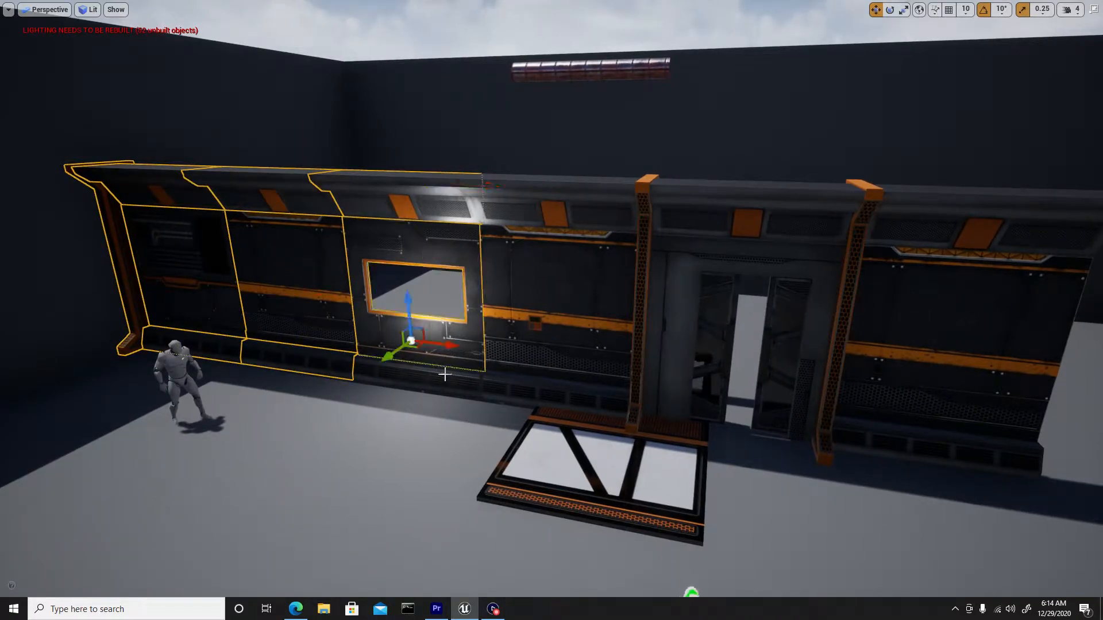
pyautogui.keyDown('ctrl'); pyautogui.click(447, 378); pyautogui.keyUp('ctrl')
pyautogui.keyDown('ctrl'); pyautogui.click(539, 392); pyautogui.keyUp('ctrl')
pyautogui.keyDown('ctrl'); pyautogui.click(549, 328); pyautogui.keyUp('ctrl')
pyautogui.keyDown('ctrl'); pyautogui.click(553, 218); pyautogui.keyUp('ctrl')
pyautogui.keyDown('ctrl'); pyautogui.click(692, 243); pyautogui.keyUp('ctrl')
pyautogui.keyDown('ctrl'); pyautogui.click(647, 281); pyautogui.keyUp('ctrl')
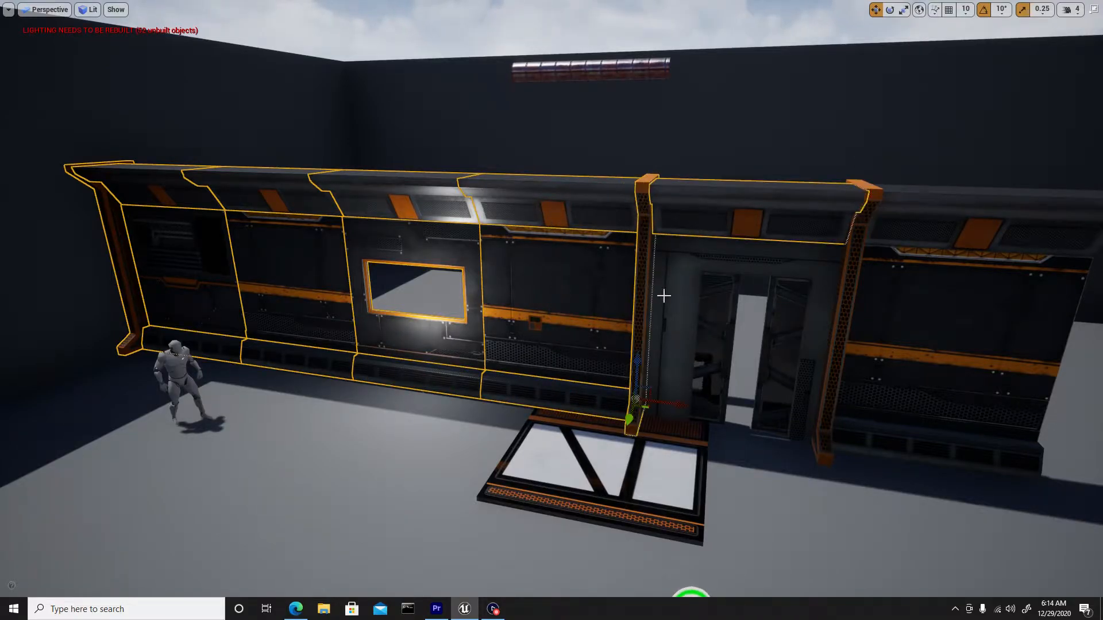
pyautogui.keyDown('ctrl'); pyautogui.click(680, 310); pyautogui.keyUp('ctrl')
pyautogui.keyDown('ctrl'); pyautogui.click(726, 341); pyautogui.keyUp('ctrl')
pyautogui.keyDown('ctrl'); pyautogui.click(790, 336); pyautogui.keyUp('ctrl')
pyautogui.keyDown('ctrl'); pyautogui.click(914, 237); pyautogui.keyUp('ctrl')
pyautogui.keyDown('ctrl'); pyautogui.click(909, 290); pyautogui.keyUp('ctrl')
pyautogui.keyDown('ctrl'); pyautogui.click(854, 439); pyautogui.keyUp('ctrl')
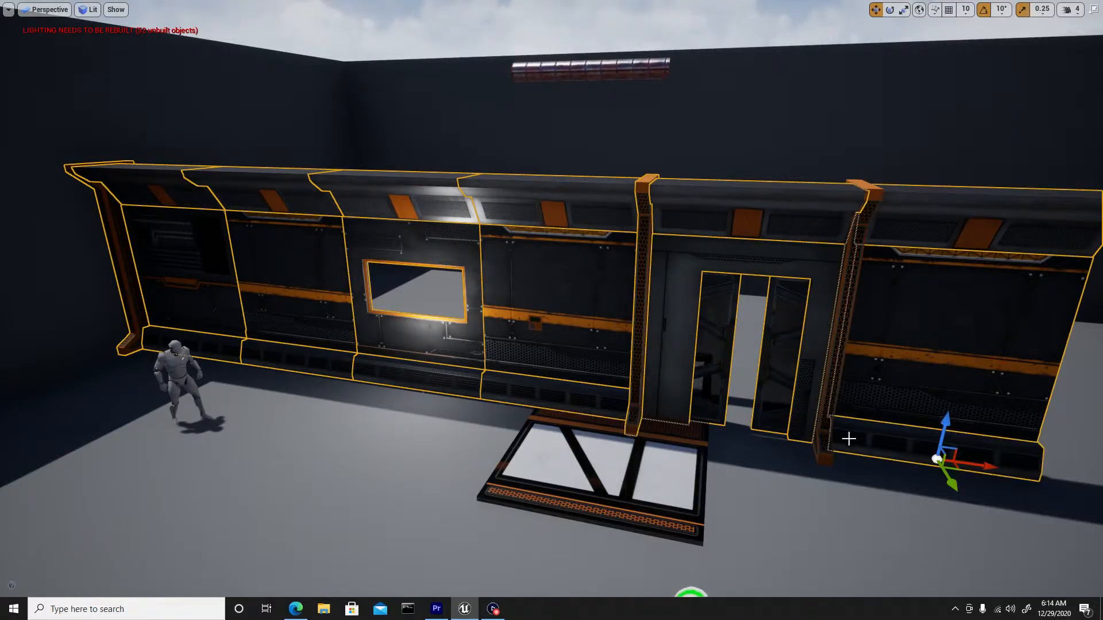
pyautogui.keyDown('ctrl'); pyautogui.click(821, 444); pyautogui.keyUp('ctrl')
pyautogui.moveTo(717, 415); pyautogui.dragTo(750, 413, button='right')
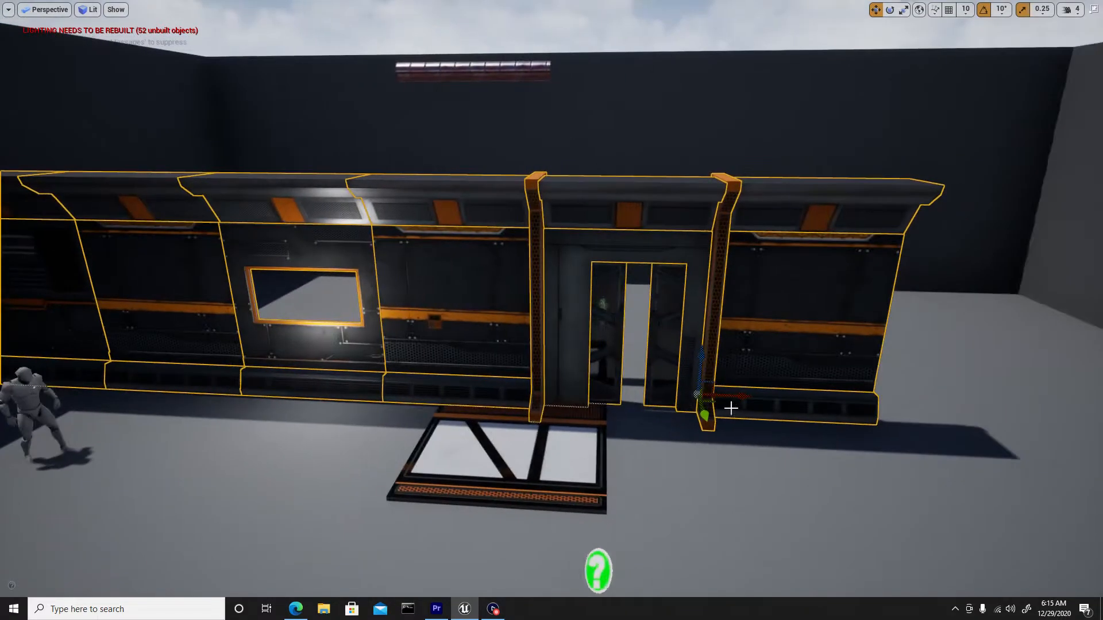
pyautogui.keyDown('alt'); pyautogui.moveTo(728, 398); pyautogui.dragTo(1100, 392); pyautogui.keyUp('alt')
pyautogui.moveTo(719, 396)
pyautogui.mouseDown(button='right')
pyautogui.moveTo(873, 399)
pyautogui.moveTo(718, 396)
pyautogui.mouseUp(button='right')
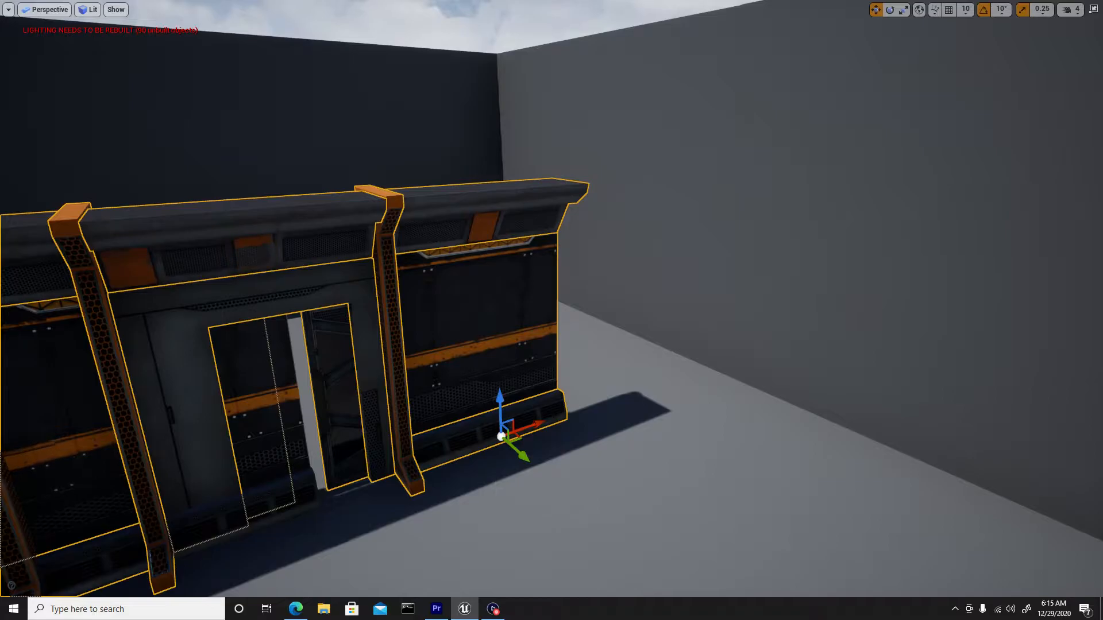
# - Rotate the duplicated wall a quarter turn about its vertical axis and move it back towards the room's far wall
pyautogui.press('e')
pyautogui.moveTo(517, 474); pyautogui.dragTo(908, 586)
pyautogui.press('w')
pyautogui.moveTo(551, 311)
pyautogui.mouseDown(button='right')
pyautogui.moveTo(459, 310)
pyautogui.moveTo(660, 313)
pyautogui.moveTo(373, 316)
pyautogui.moveTo(546, 310)
pyautogui.mouseUp(button='right')
pyautogui.moveTo(345, 352); pyautogui.dragTo(469, 352, button='right')
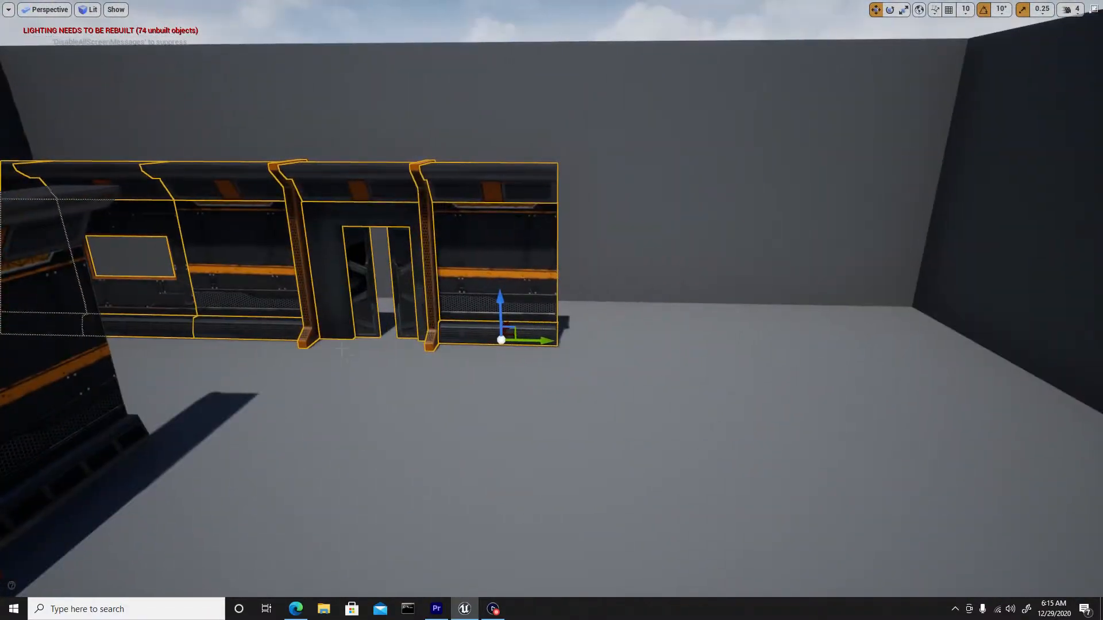
pyautogui.moveTo(316, 323); pyautogui.dragTo(406, 382, button='right')
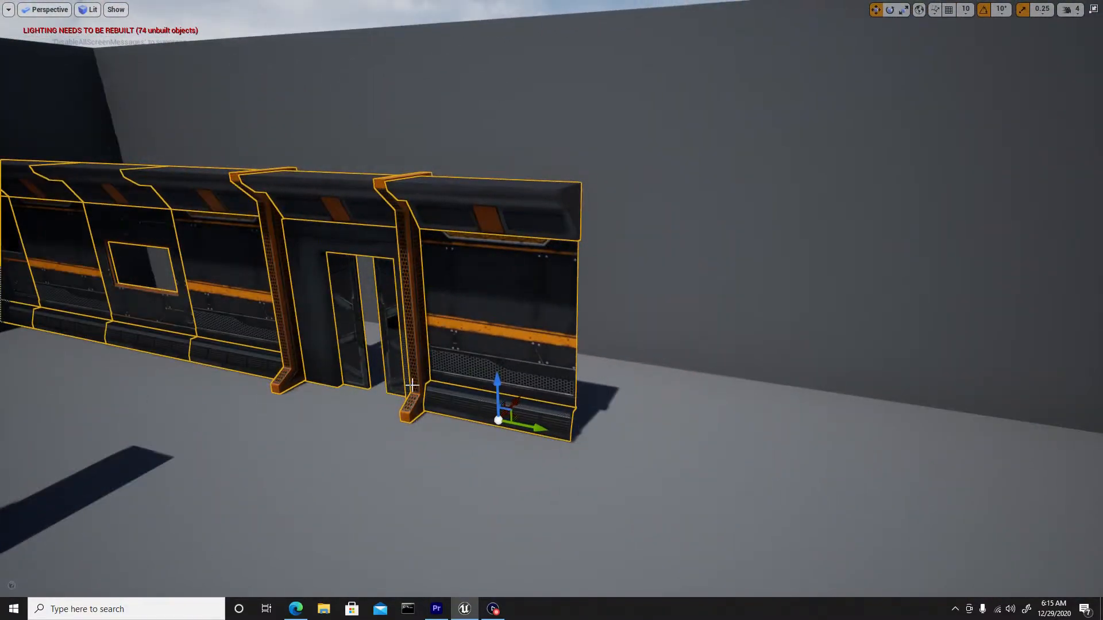
pyautogui.moveTo(517, 402); pyautogui.dragTo(653, 427)
pyautogui.press('s')
pyautogui.moveTo(653, 427); pyautogui.dragTo(512, 333, button='right')
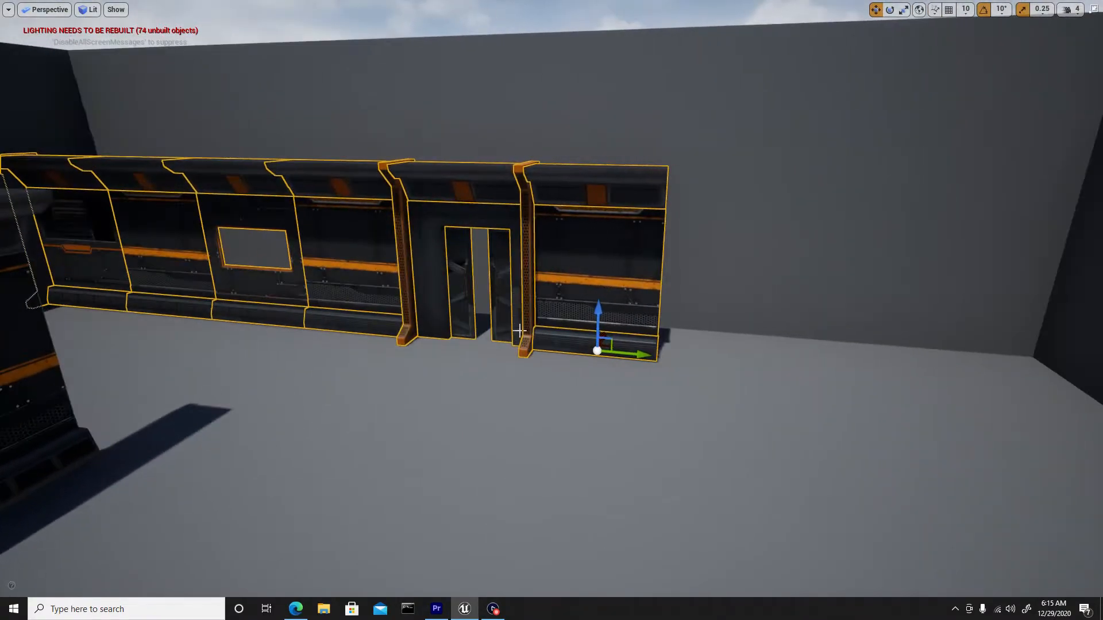
# - Duplicate the rotated wall along its length and place the copy end to end with the last orange-striped panel
pyautogui.keyDown('alt'); pyautogui.moveTo(623, 356); pyautogui.dragTo(1057, 378); pyautogui.keyUp('alt')
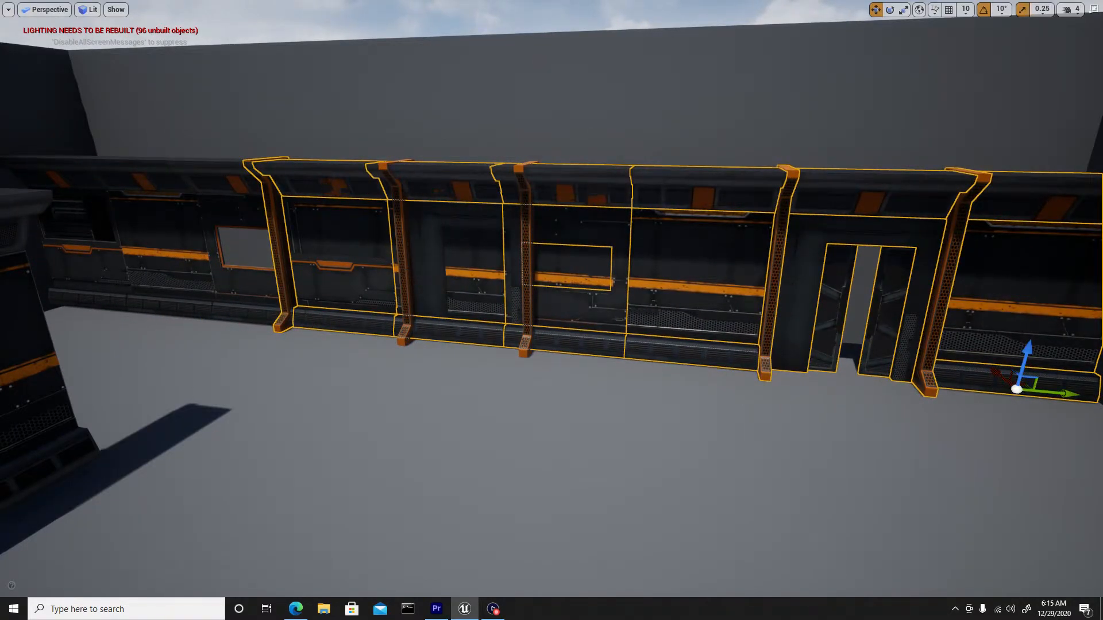
pyautogui.moveTo(390, 259); pyautogui.dragTo(489, 293)
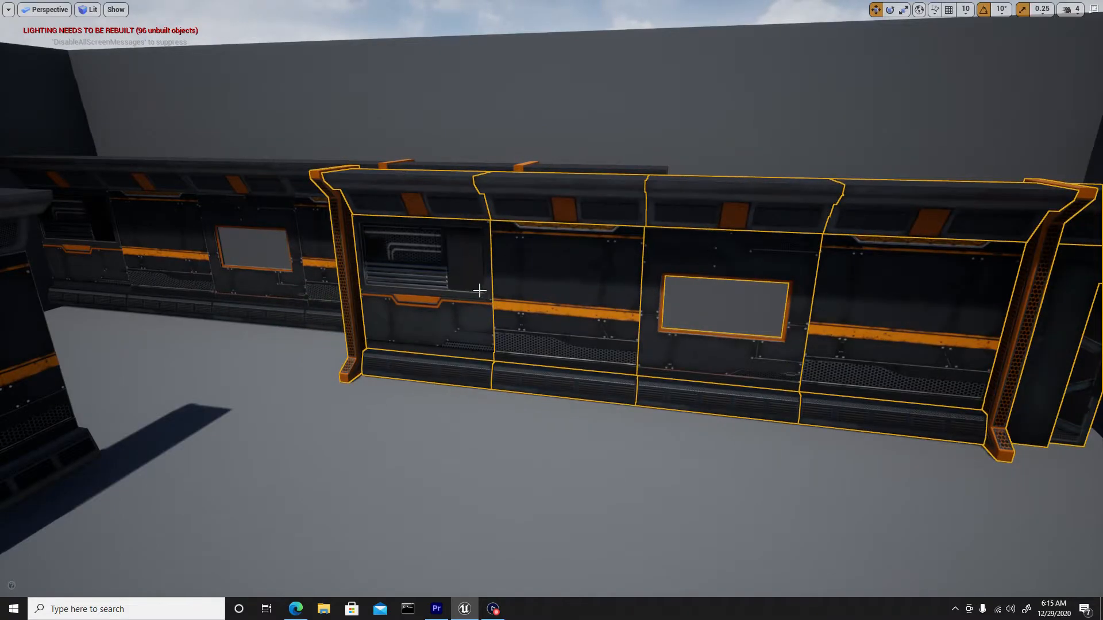
pyautogui.hotkey('ctrl', 'z')
pyautogui.hotkey('ctrl', 'z')
pyautogui.moveTo(422, 269); pyautogui.dragTo(813, 311)
pyautogui.moveTo(812, 310); pyautogui.dragTo(811, 310)
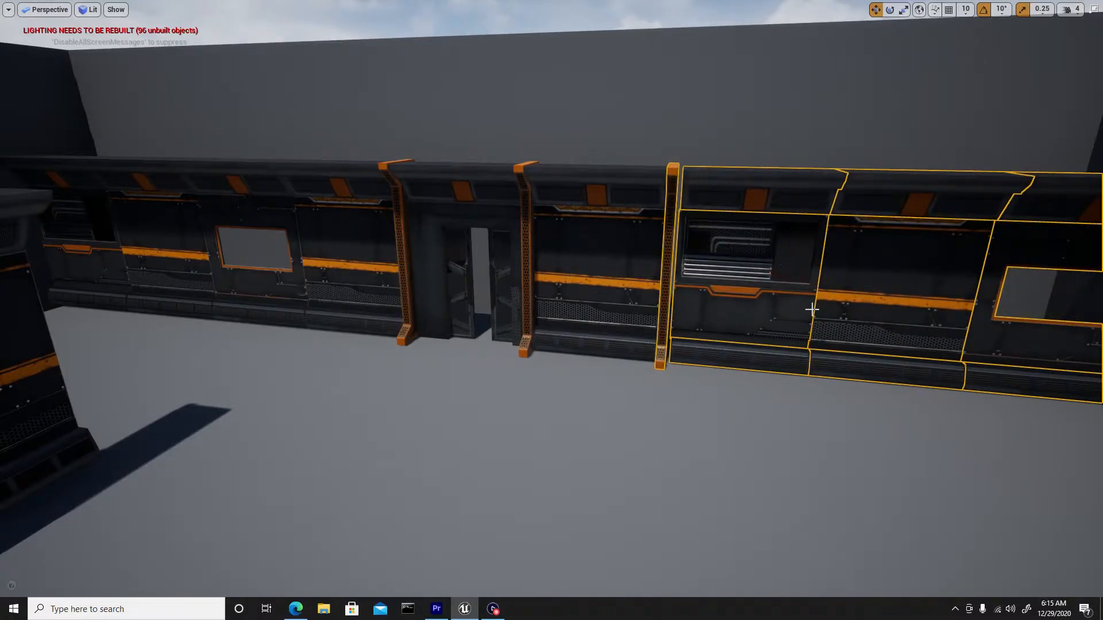
# - Remove the pillar at the junction from the selection and nudge the remaining copied pieces slightly towards it
pyautogui.keyDown('ctrl'); pyautogui.click(665, 322); pyautogui.keyUp('ctrl')
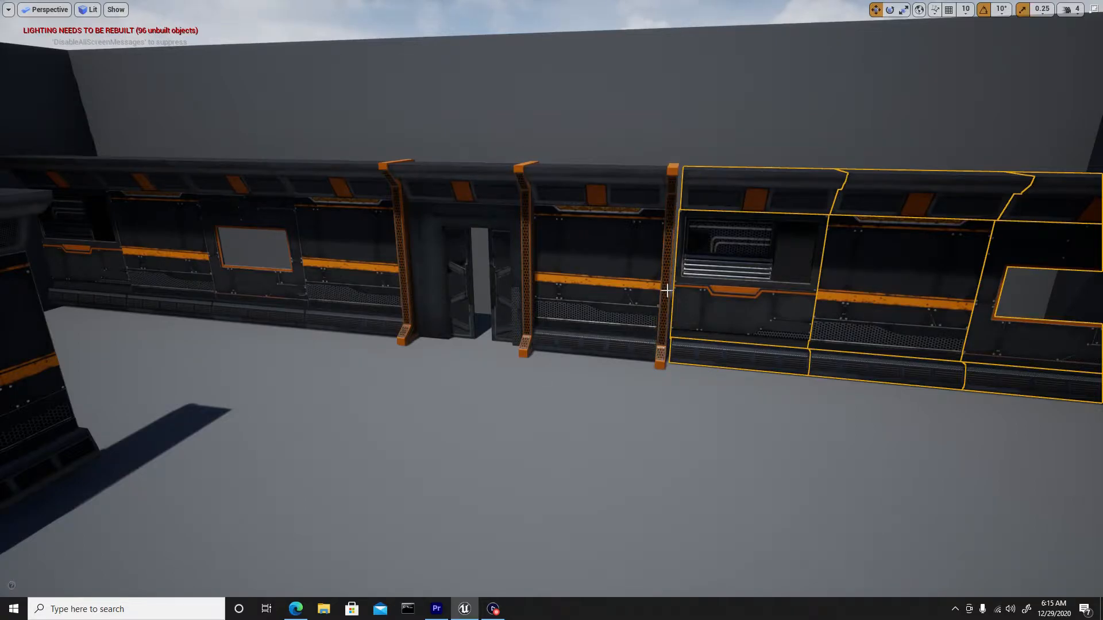
pyautogui.keyDown('alt'); pyautogui.middleClick(710, 289); pyautogui.keyUp('alt')
pyautogui.moveTo(751, 291); pyautogui.dragTo(742, 292)
# - Delete the copied wall pieces from the window panel onwards that run through the room's side wall, including the leftover beam
pyautogui.moveTo(742, 291); pyautogui.dragTo(620, 377, button='right')
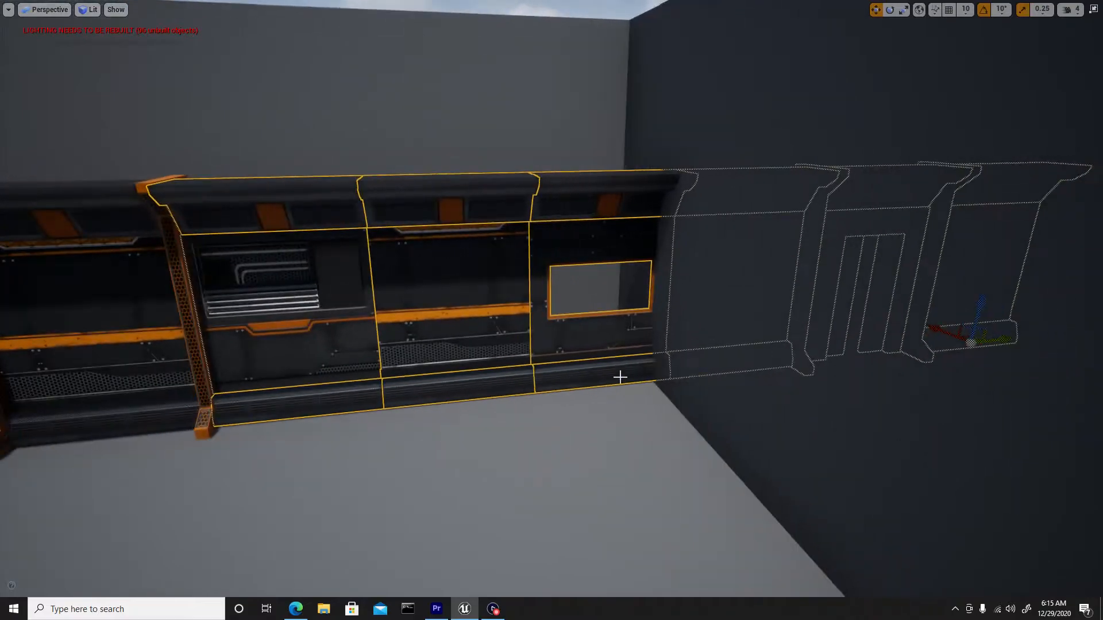
pyautogui.click(553, 329)
pyautogui.keyDown('ctrl'); pyautogui.click(551, 203); pyautogui.keyUp('ctrl')
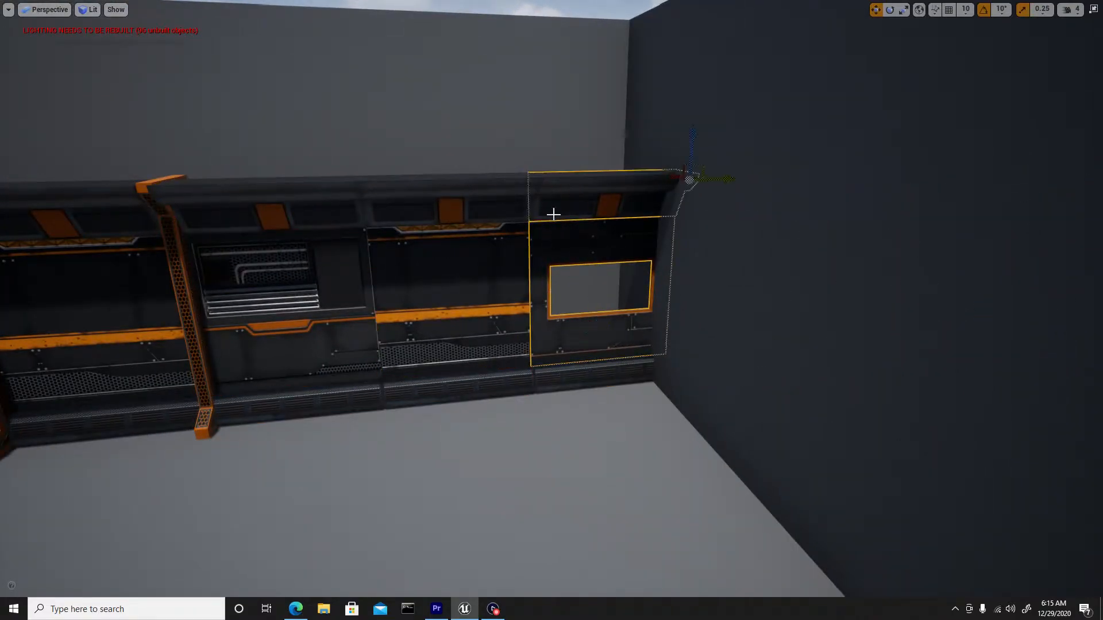
pyautogui.keyDown('ctrl'); pyautogui.click(570, 374); pyautogui.keyUp('ctrl')
pyautogui.moveTo(569, 373); pyautogui.dragTo(552, 300, button='right')
pyautogui.keyDown('ctrl'); pyautogui.click(529, 245); pyautogui.keyUp('ctrl')
pyautogui.keyDown('ctrl'); pyautogui.click(540, 308); pyautogui.keyUp('ctrl')
pyautogui.keyDown('ctrl'); pyautogui.click(559, 492); pyautogui.keyUp('ctrl')
pyautogui.keyDown('ctrl'); pyautogui.click(656, 463); pyautogui.keyUp('ctrl')
pyautogui.keyDown('ctrl'); pyautogui.click(733, 425); pyautogui.keyUp('ctrl')
pyautogui.keyDown('ctrl'); pyautogui.click(746, 403); pyautogui.keyUp('ctrl')
pyautogui.keyDown('ctrl'); pyautogui.click(812, 398); pyautogui.keyUp('ctrl')
pyautogui.keyDown('ctrl'); pyautogui.click(919, 390); pyautogui.keyUp('ctrl')
pyautogui.keyDown('ctrl'); pyautogui.click(888, 382); pyautogui.keyUp('ctrl')
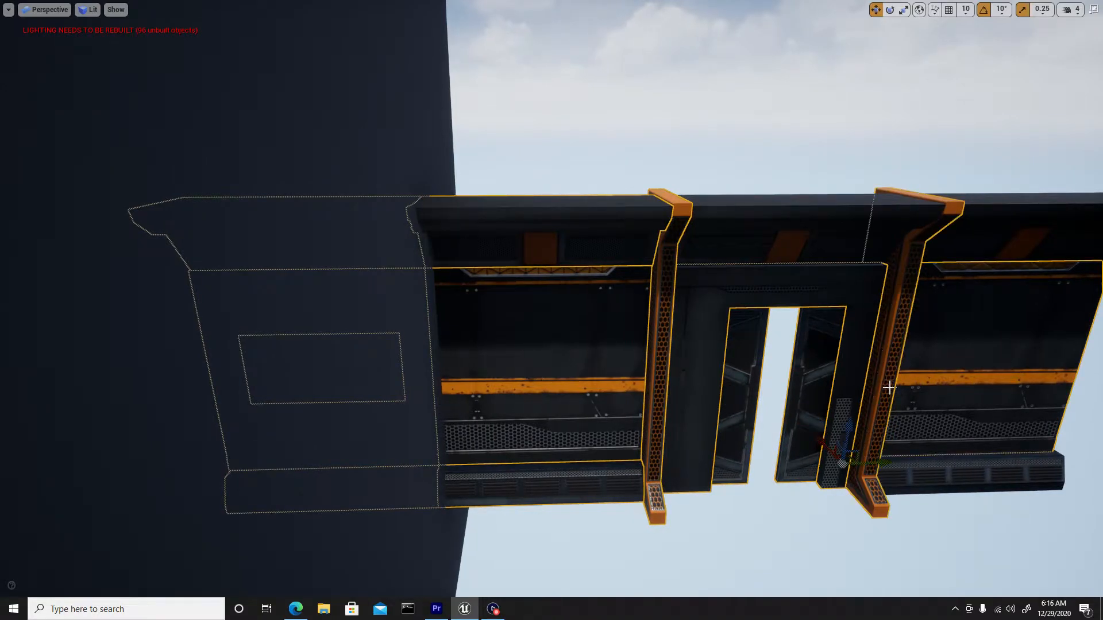
pyautogui.keyDown('ctrl'); pyautogui.click(947, 484); pyautogui.keyUp('ctrl')
pyautogui.keyDown('ctrl'); pyautogui.click(847, 232); pyautogui.keyUp('ctrl')
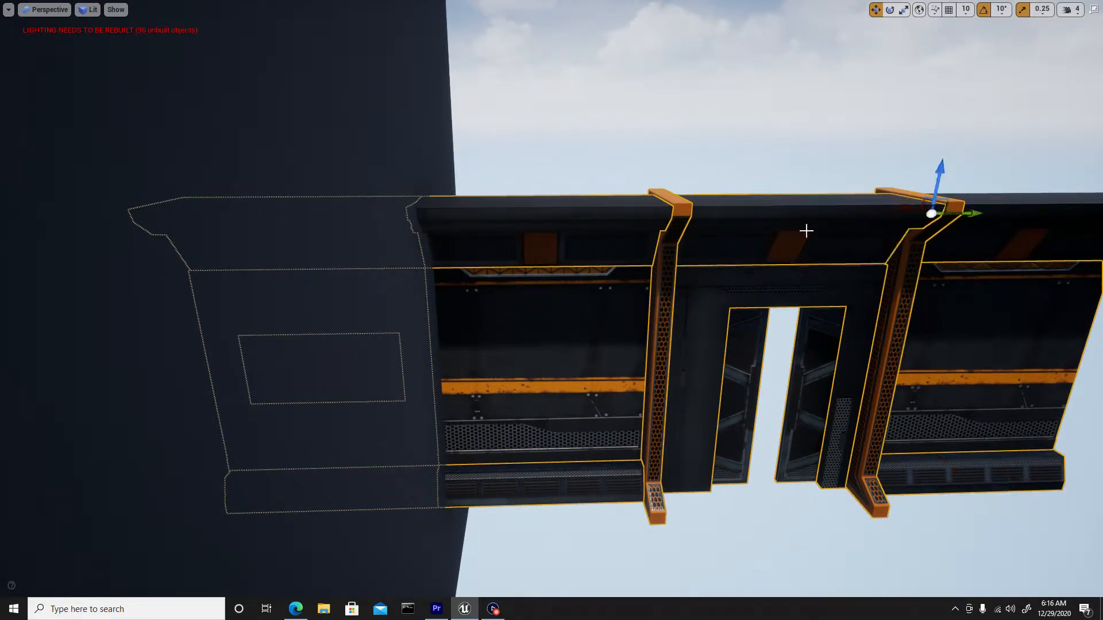
pyautogui.press('Delete')
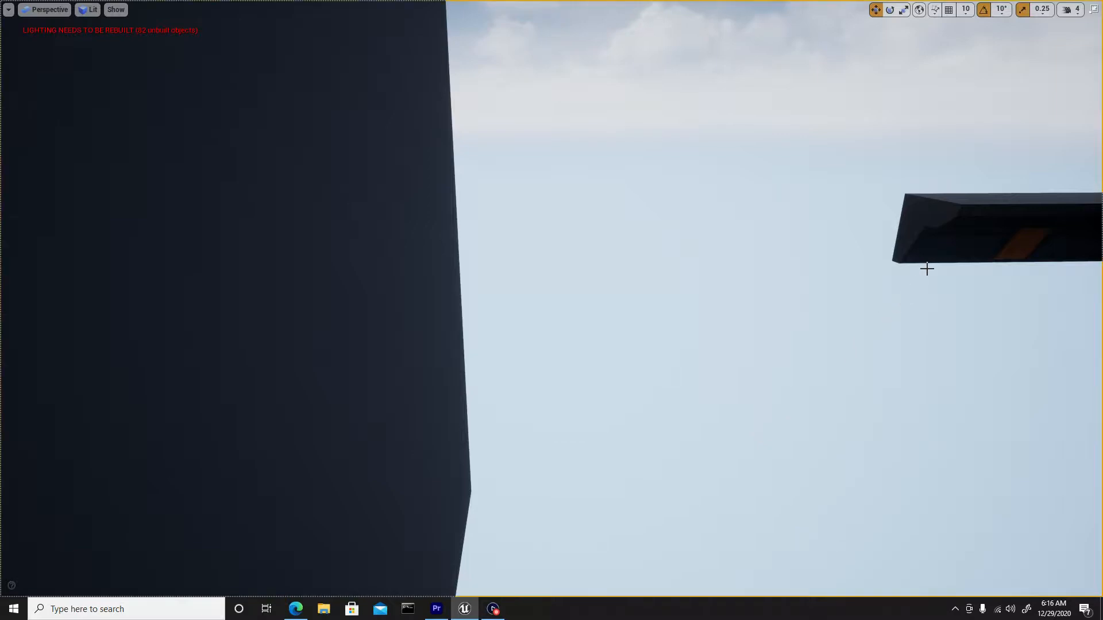
pyautogui.press('Delete')
# - Select all pieces of the original wall, from the panel beyond the doorway to the end pillar, and duplicate them forward across the floor
pyautogui.moveTo(915, 251); pyautogui.dragTo(919, 316, button='right')
pyautogui.moveTo(644, 344); pyautogui.dragTo(541, 347, button='right')
pyautogui.moveTo(583, 258); pyautogui.dragTo(446, 267, button='right')
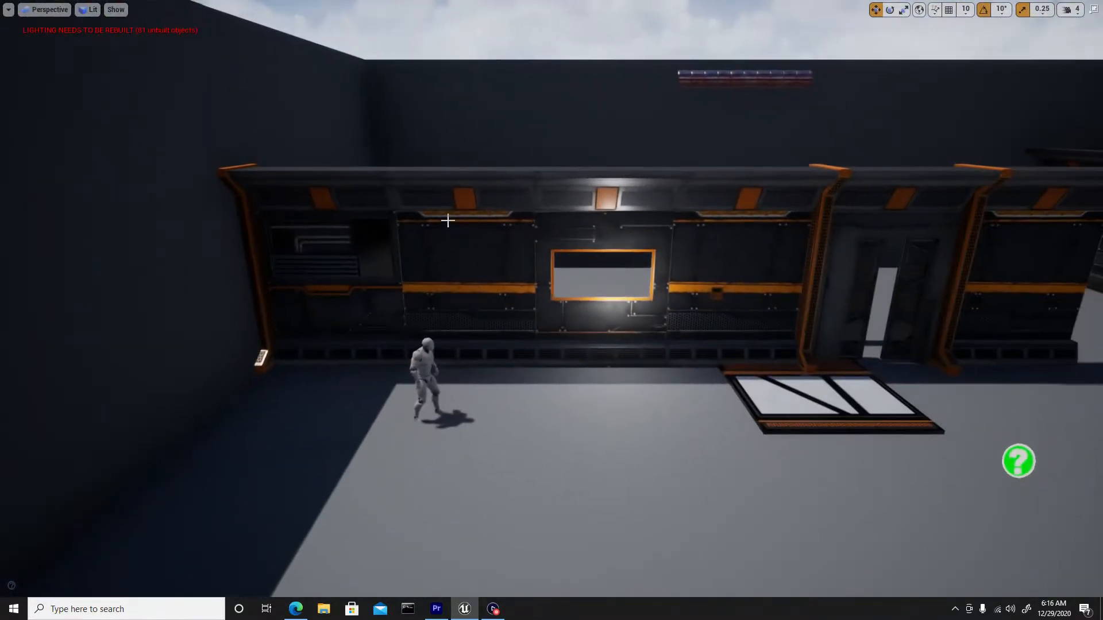
pyautogui.click(319, 267)
pyautogui.moveTo(347, 114); pyautogui.dragTo(511, 166, button='right')
pyautogui.moveTo(347, 114); pyautogui.dragTo(189, 122, button='right')
pyautogui.moveTo(364, 211); pyautogui.dragTo(363, 159, button='right')
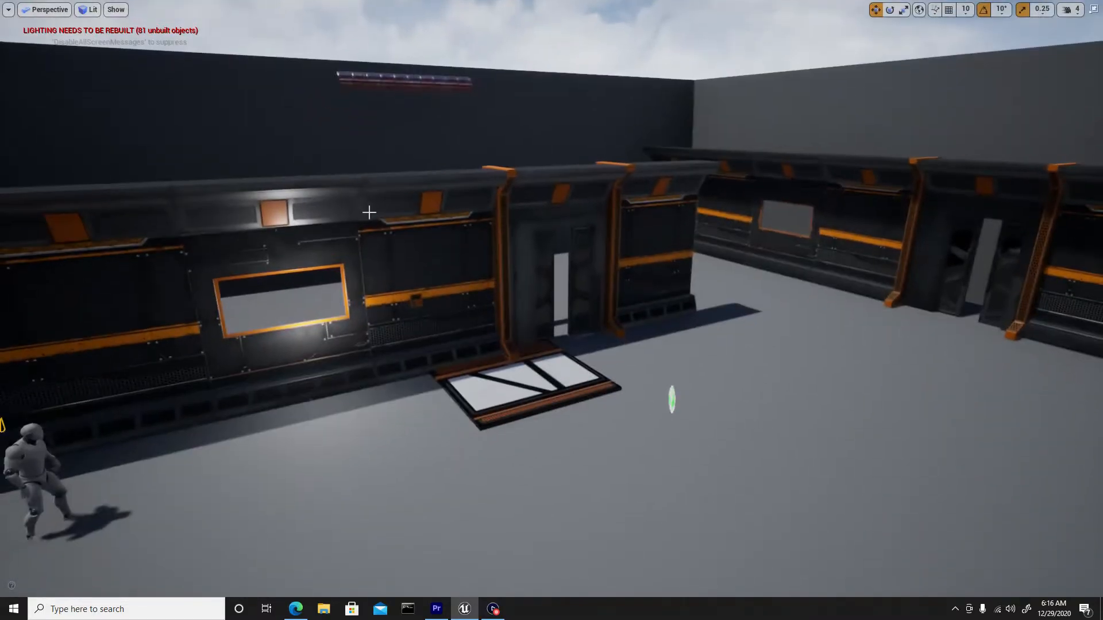
pyautogui.click(635, 241)
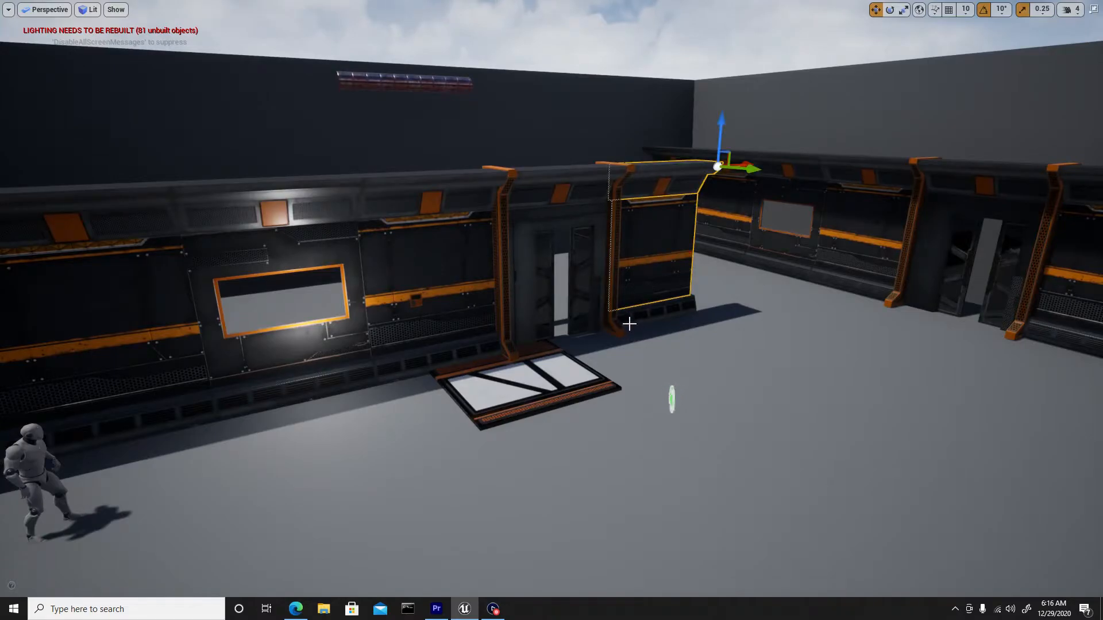
pyautogui.click(610, 326)
pyautogui.keyDown('ctrl'); pyautogui.click(610, 326); pyautogui.keyUp('ctrl')
pyautogui.keyDown('ctrl'); pyautogui.click(587, 293); pyautogui.keyUp('ctrl')
pyautogui.keyDown('ctrl'); pyautogui.click(576, 184); pyautogui.keyUp('ctrl')
pyautogui.keyDown('ctrl'); pyautogui.click(536, 240); pyautogui.keyUp('ctrl')
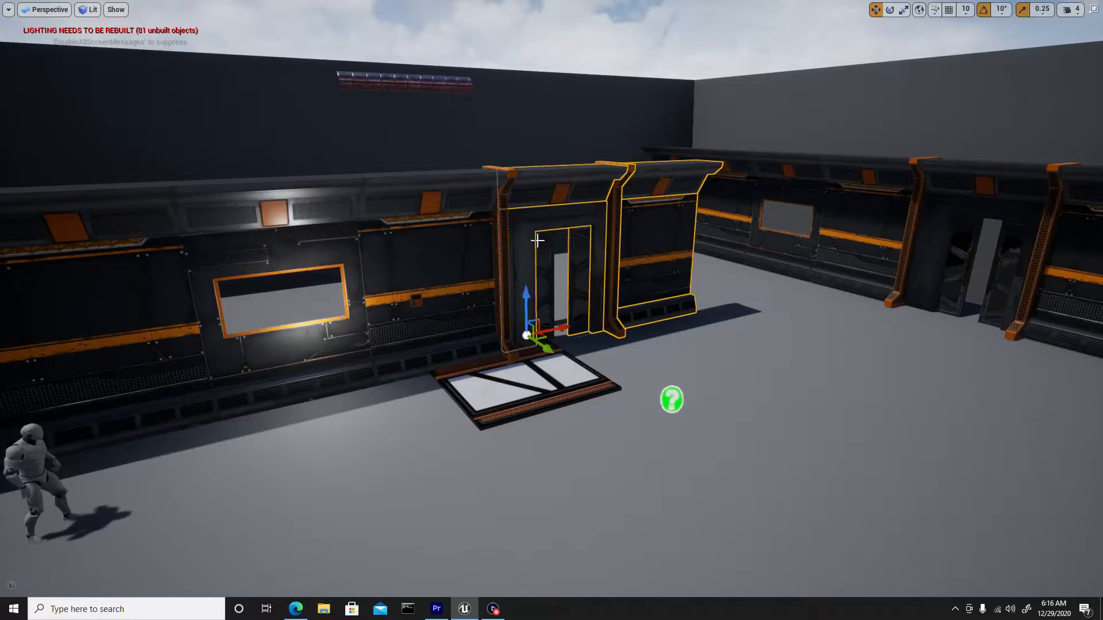
pyautogui.keyDown('ctrl'); pyautogui.click(488, 253); pyautogui.keyUp('ctrl')
pyautogui.keyDown('ctrl'); pyautogui.click(502, 245); pyautogui.keyUp('ctrl')
pyautogui.keyDown('ctrl'); pyautogui.click(475, 204); pyautogui.keyUp('ctrl')
pyautogui.keyDown('ctrl'); pyautogui.click(447, 355); pyautogui.keyUp('ctrl')
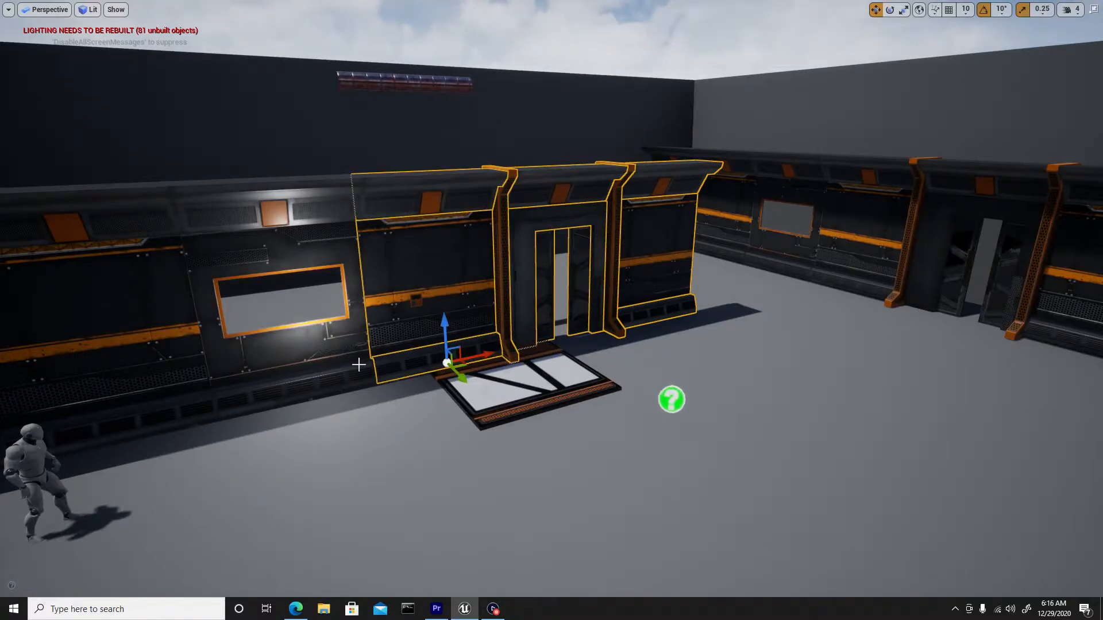
pyautogui.moveTo(364, 365); pyautogui.dragTo(348, 368, button='middle')
pyautogui.keyDown('ctrl'); pyautogui.click(333, 375); pyautogui.keyUp('ctrl')
pyautogui.keyDown('ctrl'); pyautogui.click(325, 322); pyautogui.keyUp('ctrl')
pyautogui.keyDown('ctrl'); pyautogui.click(327, 215); pyautogui.keyUp('ctrl')
pyautogui.moveTo(328, 216); pyautogui.dragTo(310, 219, button='middle')
pyautogui.moveTo(310, 219); pyautogui.dragTo(281, 220, button='right')
pyautogui.keyDown('ctrl'); pyautogui.click(207, 221); pyautogui.keyUp('ctrl')
pyautogui.keyDown('ctrl'); pyautogui.click(229, 272); pyautogui.keyUp('ctrl')
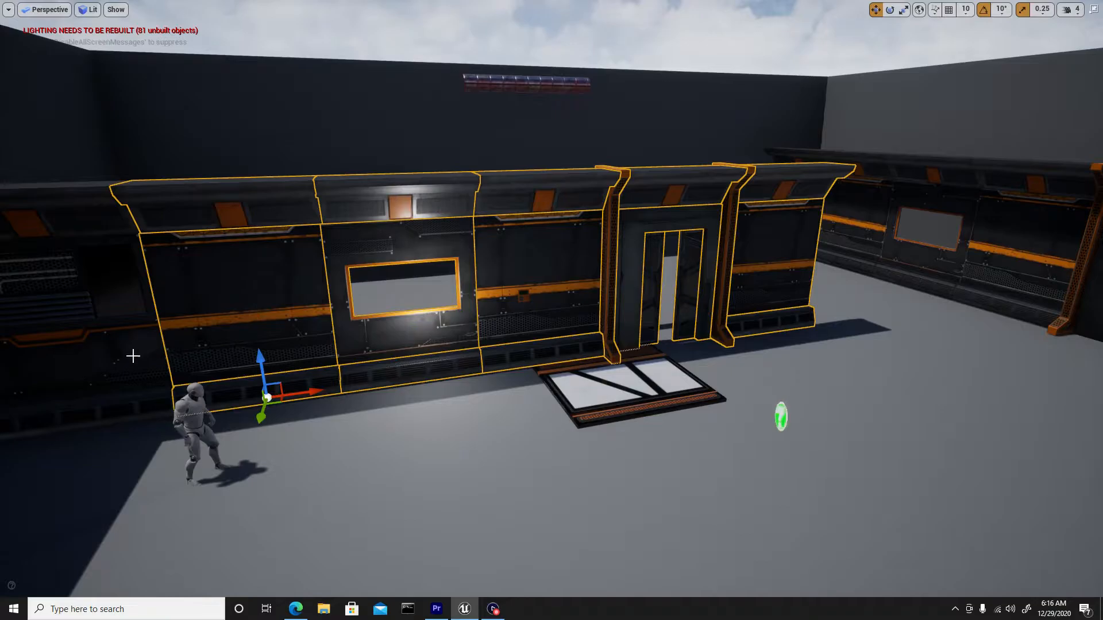
pyautogui.keyDown('ctrl'); pyautogui.click(135, 399); pyautogui.keyUp('ctrl')
pyautogui.keyDown('ctrl'); pyautogui.click(116, 267); pyautogui.keyUp('ctrl')
pyautogui.keyDown('ctrl'); pyautogui.click(112, 225); pyautogui.keyUp('ctrl')
pyautogui.moveTo(112, 240); pyautogui.dragTo(52, 240, button='right')
pyautogui.keyDown('ctrl'); pyautogui.click(259, 313); pyautogui.keyUp('ctrl')
pyautogui.moveTo(268, 320); pyautogui.dragTo(312, 315, button='right')
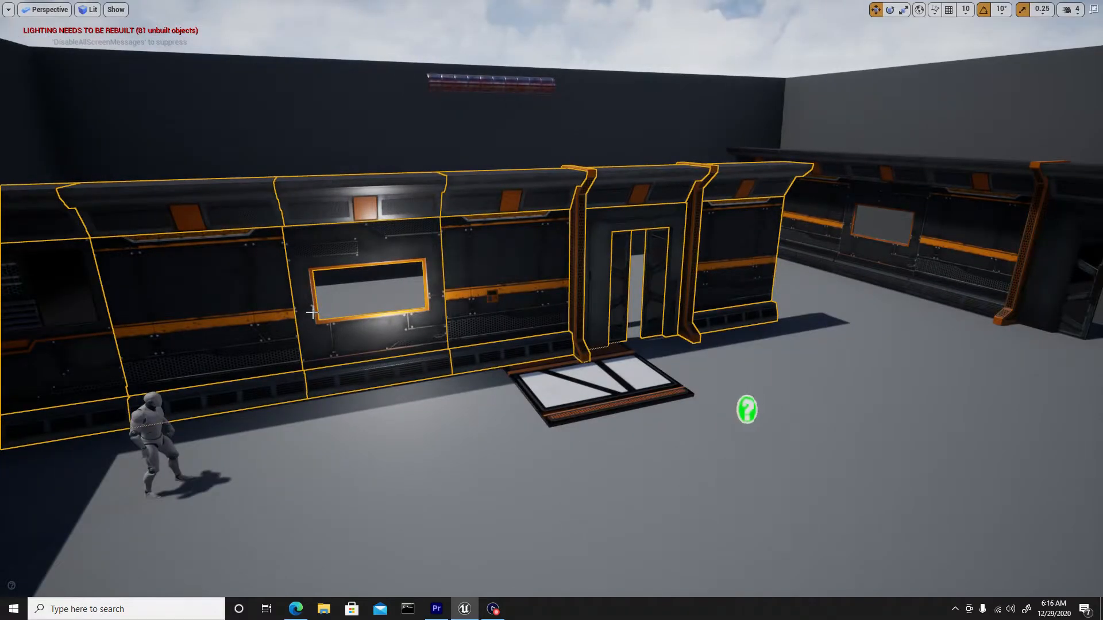
pyautogui.press('f')
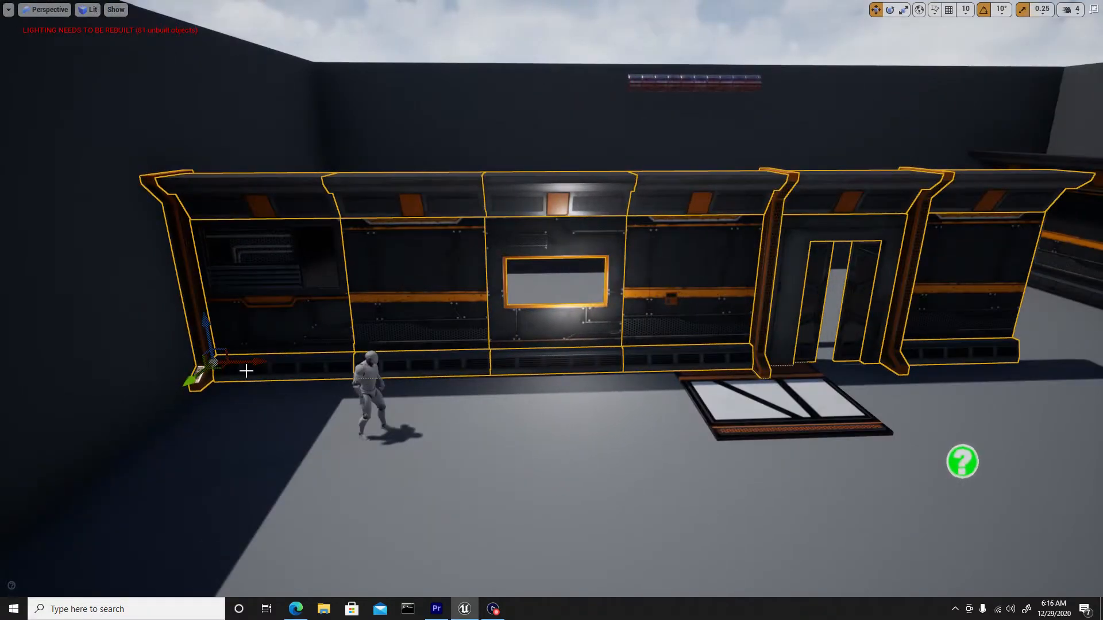
pyautogui.keyDown('alt'); pyautogui.moveTo(189, 379); pyautogui.dragTo(131, 462); pyautogui.keyUp('alt')
pyautogui.moveTo(355, 329); pyautogui.dragTo(426, 330, button='right')
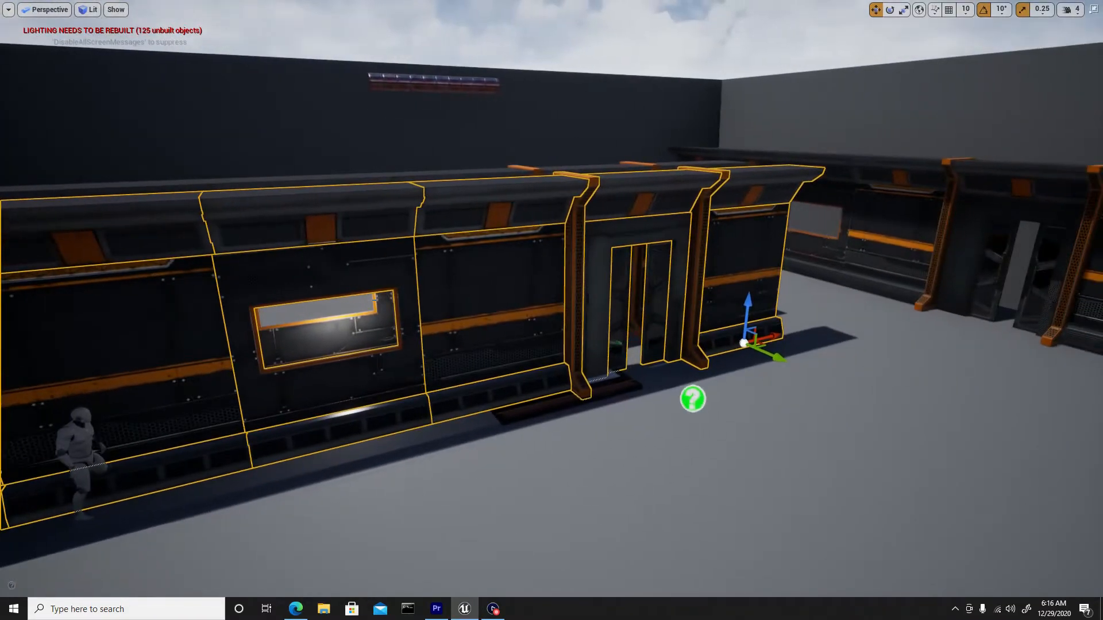
# - Rotate the new wall copy a half turn to face the original and slide it along its length until it stands opposite
pyautogui.press('e')
pyautogui.moveTo(755, 370); pyautogui.dragTo(673, 370)
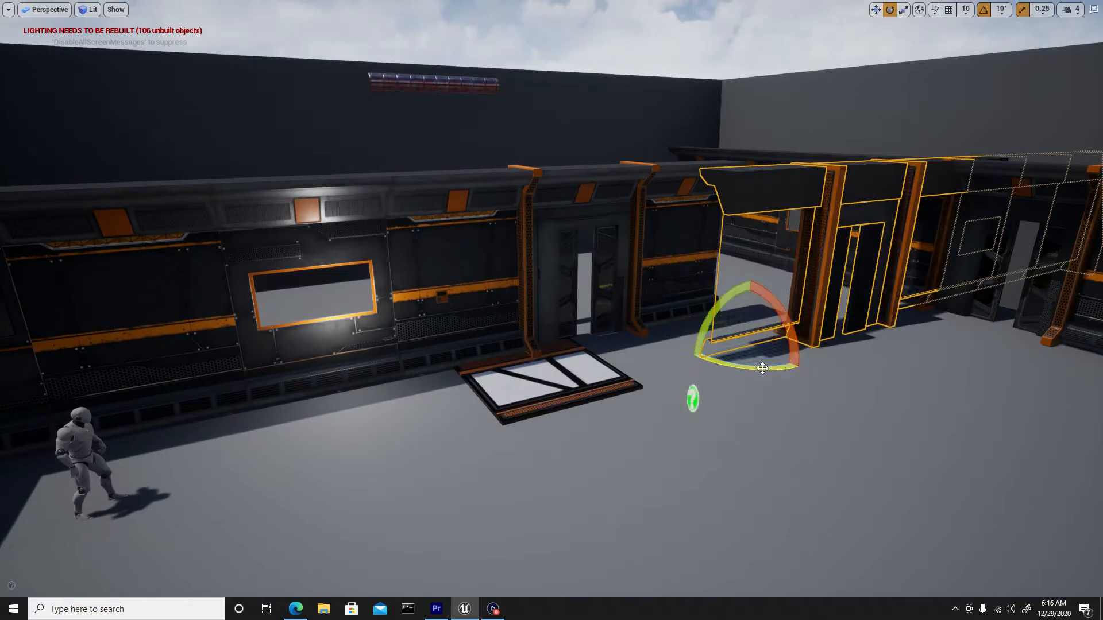
pyautogui.press('w')
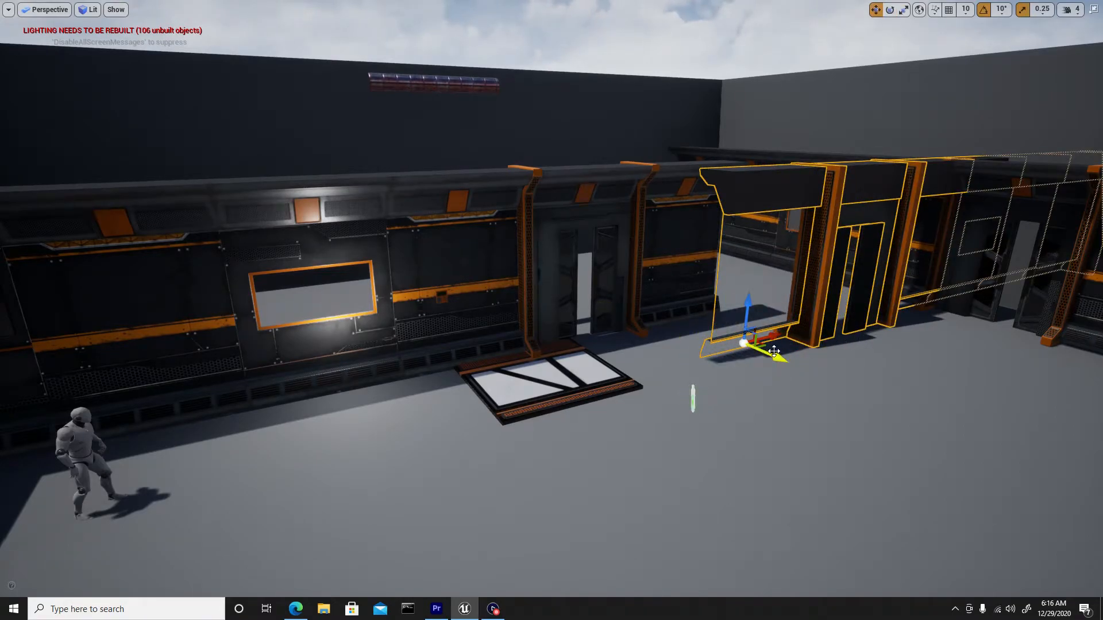
pyautogui.keyDown('alt'); pyautogui.moveTo(768, 344); pyautogui.dragTo(124, 557); pyautogui.keyUp('alt')
pyautogui.moveTo(424, 445); pyautogui.dragTo(338, 446, button='right')
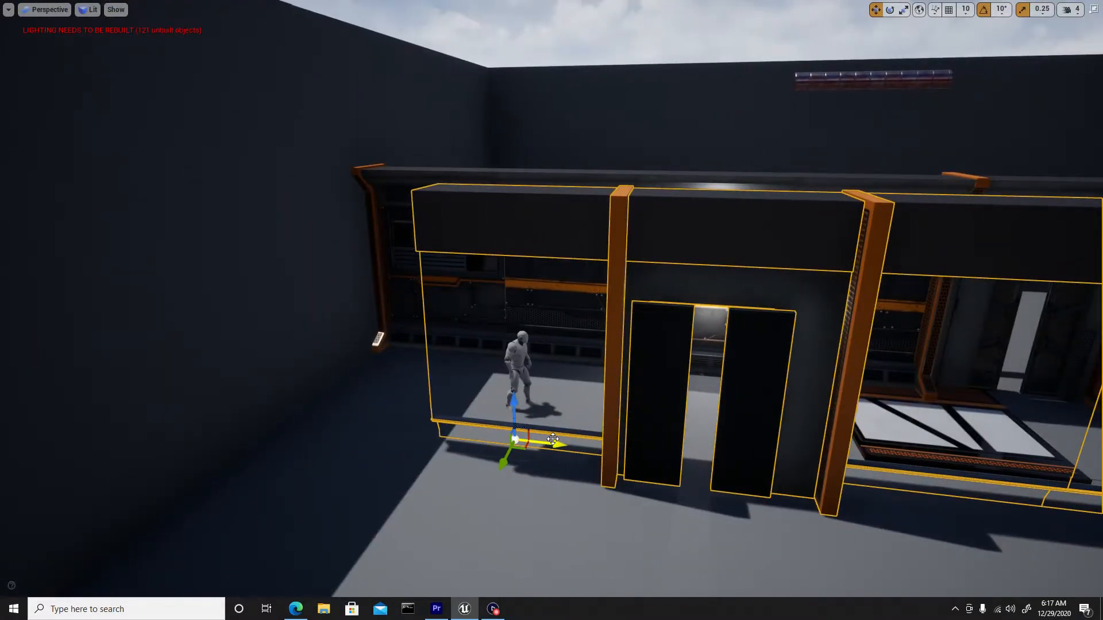
pyautogui.keyDown('alt'); pyautogui.moveTo(543, 443); pyautogui.dragTo(393, 397); pyautogui.keyUp('alt')
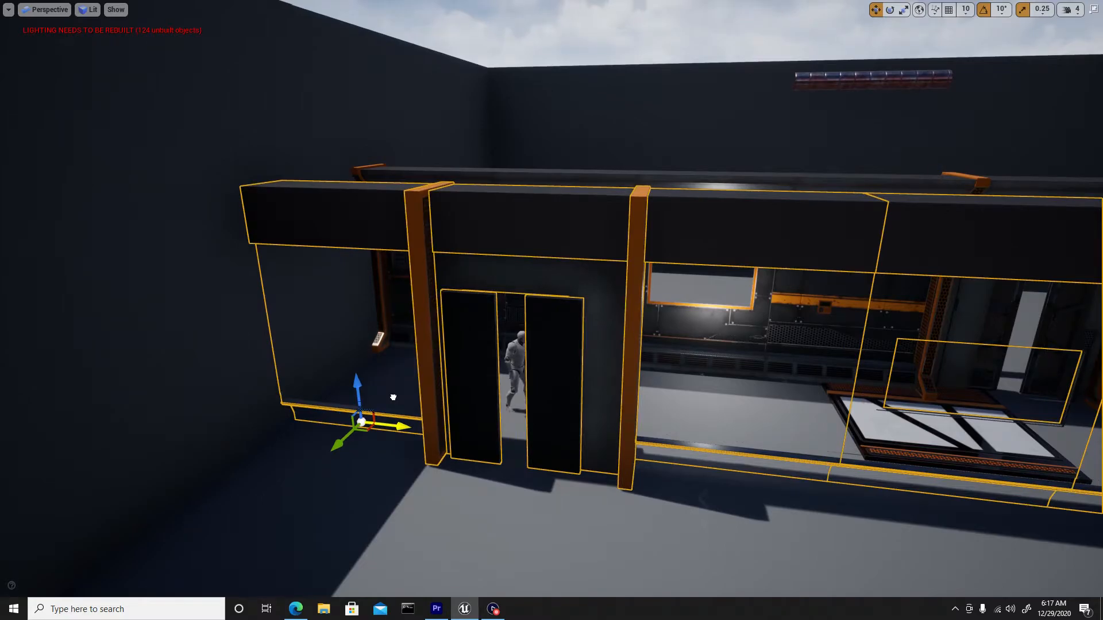
# - Move the facing wall away from the original to widen the corridor, checking the spacing from inside at mannequin height
pyautogui.moveTo(503, 313); pyautogui.dragTo(733, 327, button='right')
pyautogui.press('w')
pyautogui.press('s')
pyautogui.moveTo(518, 264); pyautogui.dragTo(532, 270, button='right')
pyautogui.press('q')
pyautogui.moveTo(518, 264); pyautogui.dragTo(542, 275)
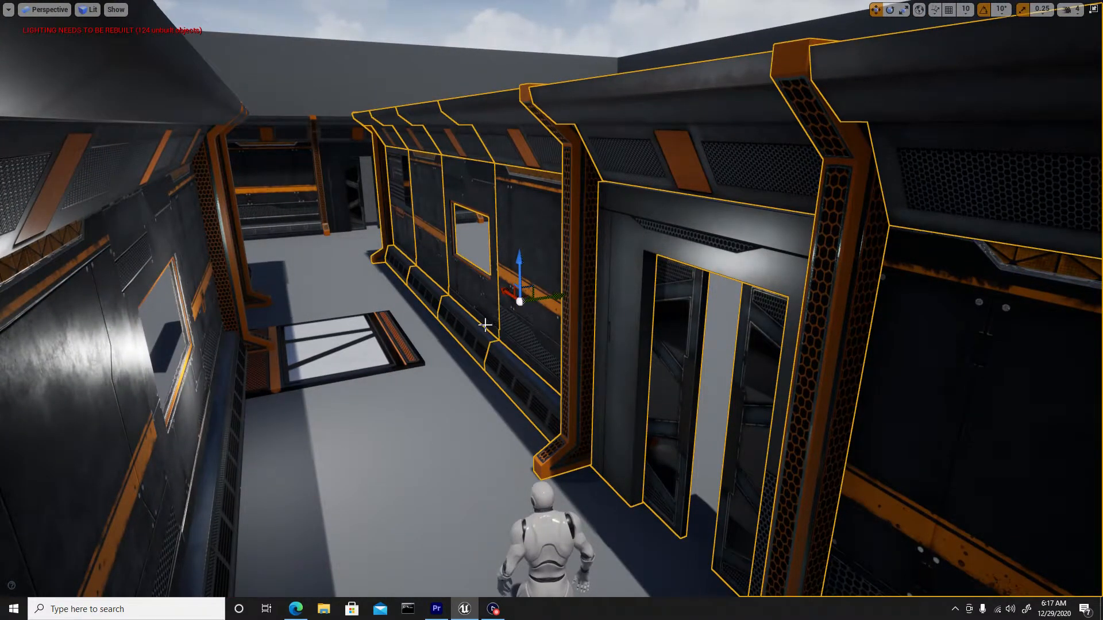
pyautogui.middleClick(517, 335)
pyautogui.moveTo(538, 334); pyautogui.dragTo(613, 330)
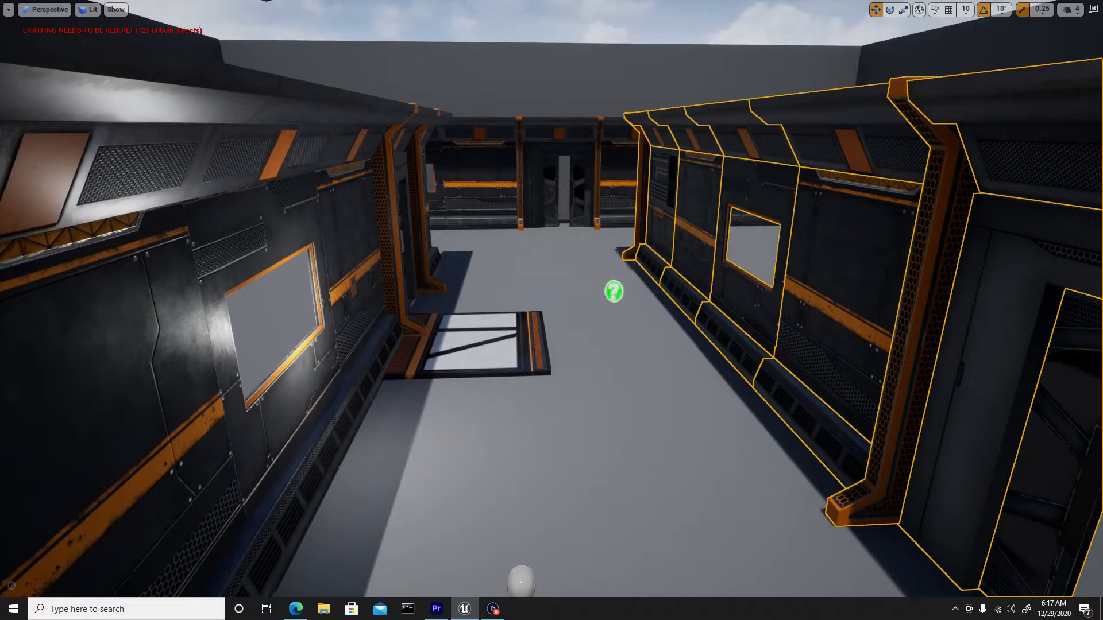
pyautogui.moveTo(802, 329); pyautogui.dragTo(773, 326)
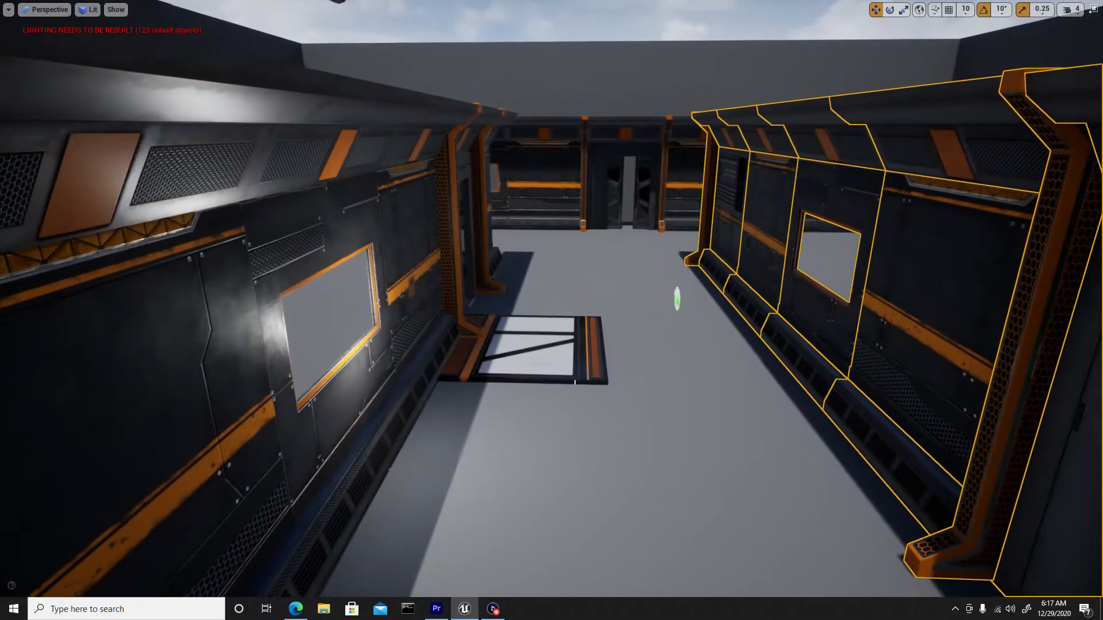
# - Select the base, panel and upper trim of the short wall section beyond the doorway and duplicate them along the wall past its end
pyautogui.click(561, 359)
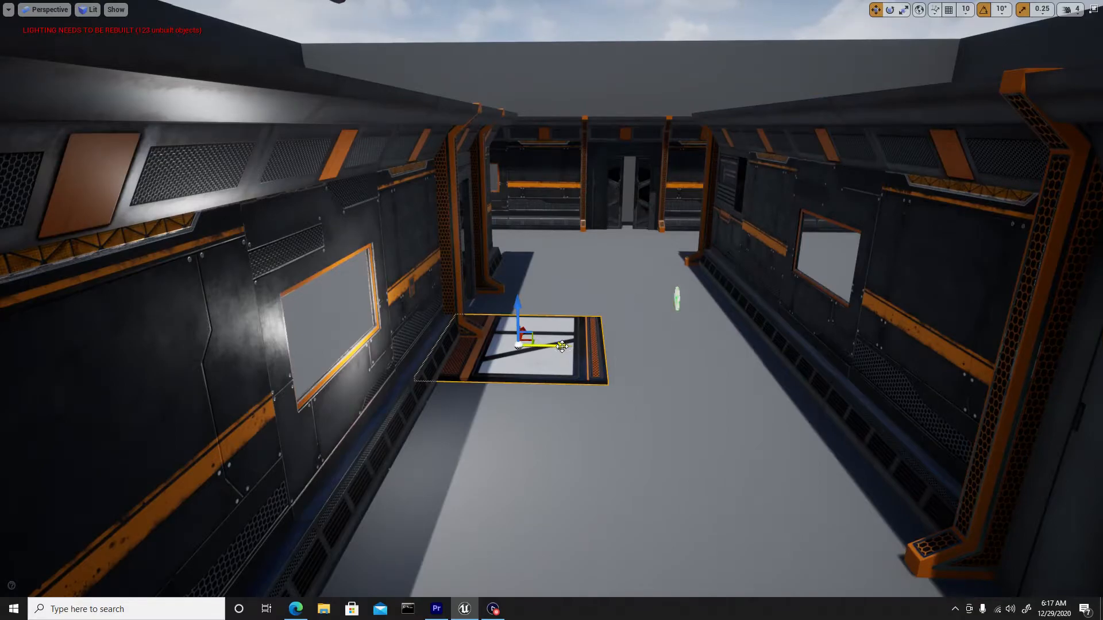
pyautogui.moveTo(561, 359); pyautogui.dragTo(584, 360, button='right')
pyautogui.moveTo(561, 359); pyautogui.dragTo(554, 305)
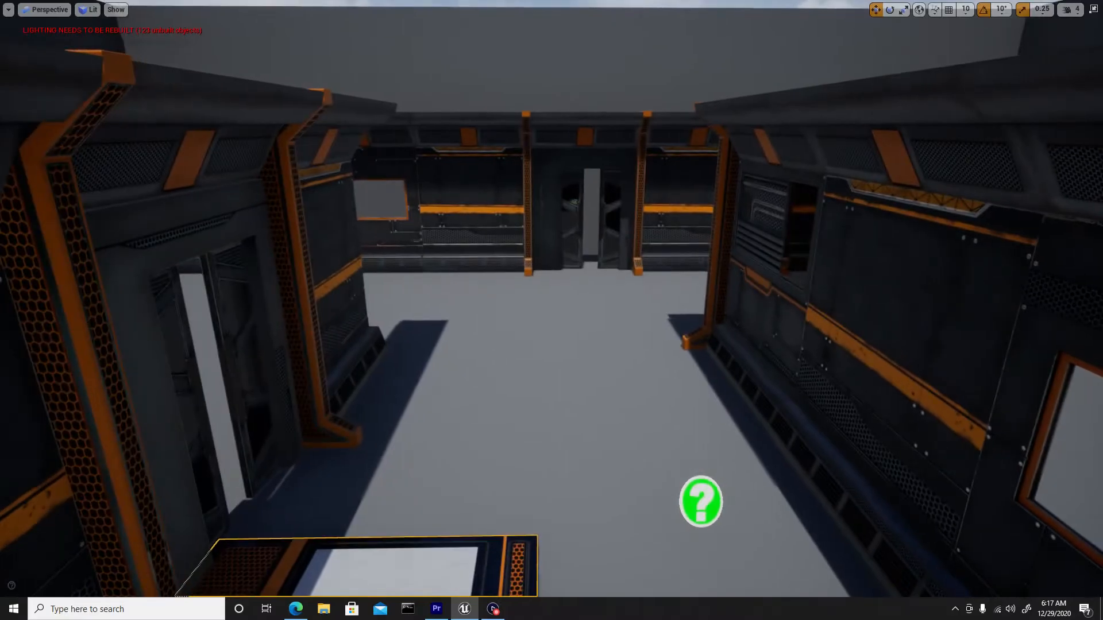
pyautogui.moveTo(765, 367)
pyautogui.mouseDown()
pyautogui.moveTo(768, 299)
pyautogui.moveTo(629, 282)
pyautogui.moveTo(821, 304)
pyautogui.moveTo(784, 333)
pyautogui.moveTo(896, 319)
pyautogui.moveTo(993, 359)
pyautogui.mouseUp()
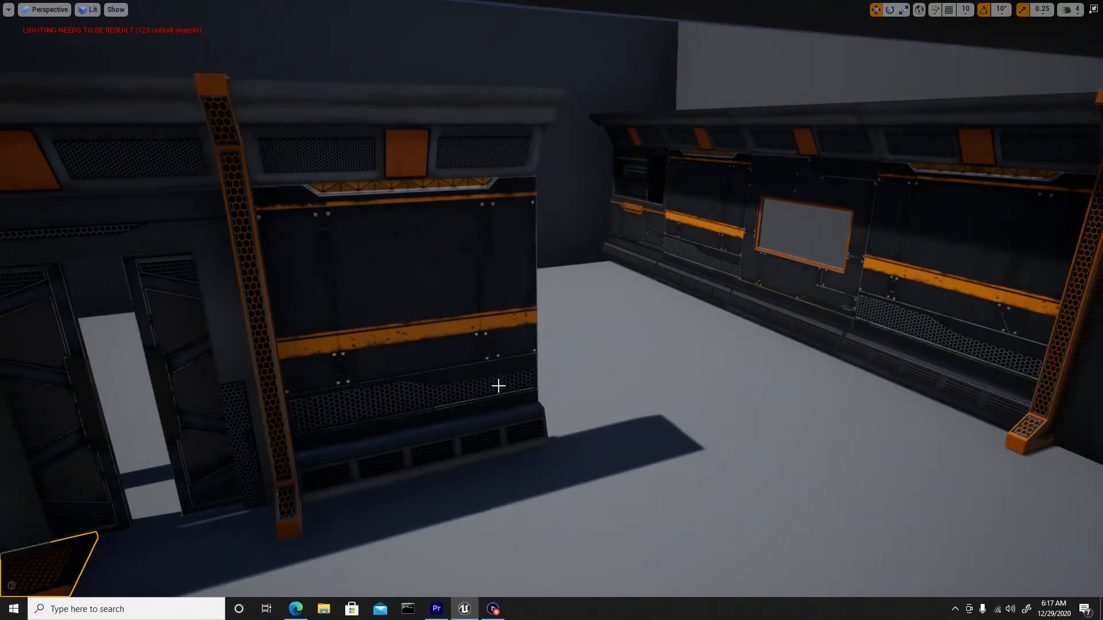
pyautogui.click(490, 416)
pyautogui.keyDown('ctrl'); pyautogui.click(459, 316); pyautogui.keyUp('ctrl')
pyautogui.keyDown('ctrl'); pyautogui.click(434, 151); pyautogui.keyUp('ctrl')
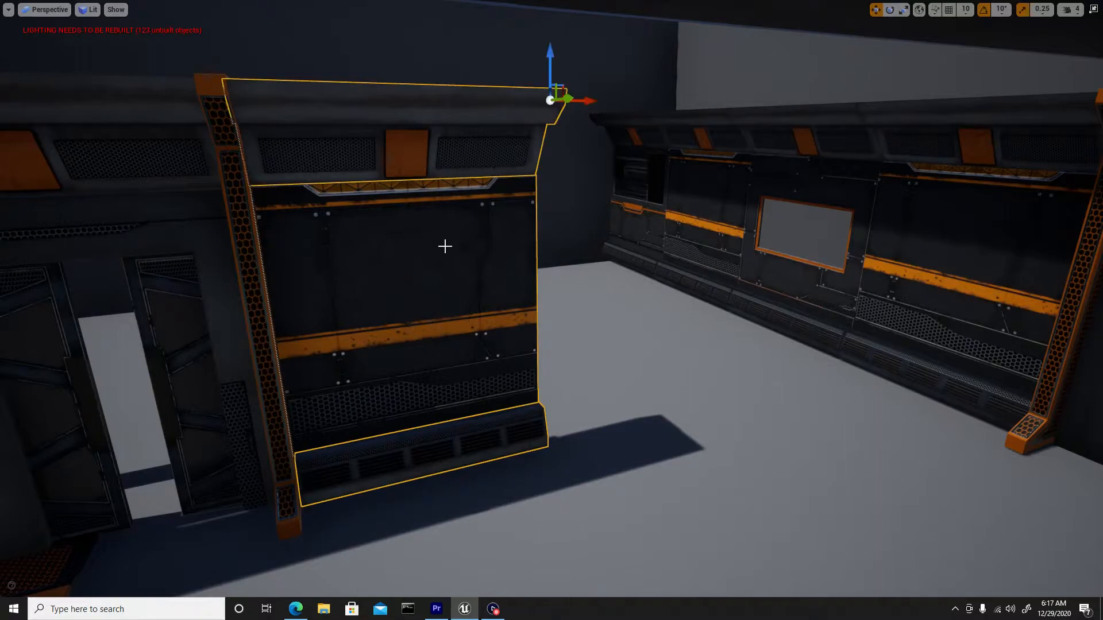
pyautogui.keyDown('alt'); pyautogui.moveTo(577, 100); pyautogui.dragTo(692, 112); pyautogui.keyUp('alt')
pyautogui.moveTo(550, 240); pyautogui.dragTo(517, 239, button='right')
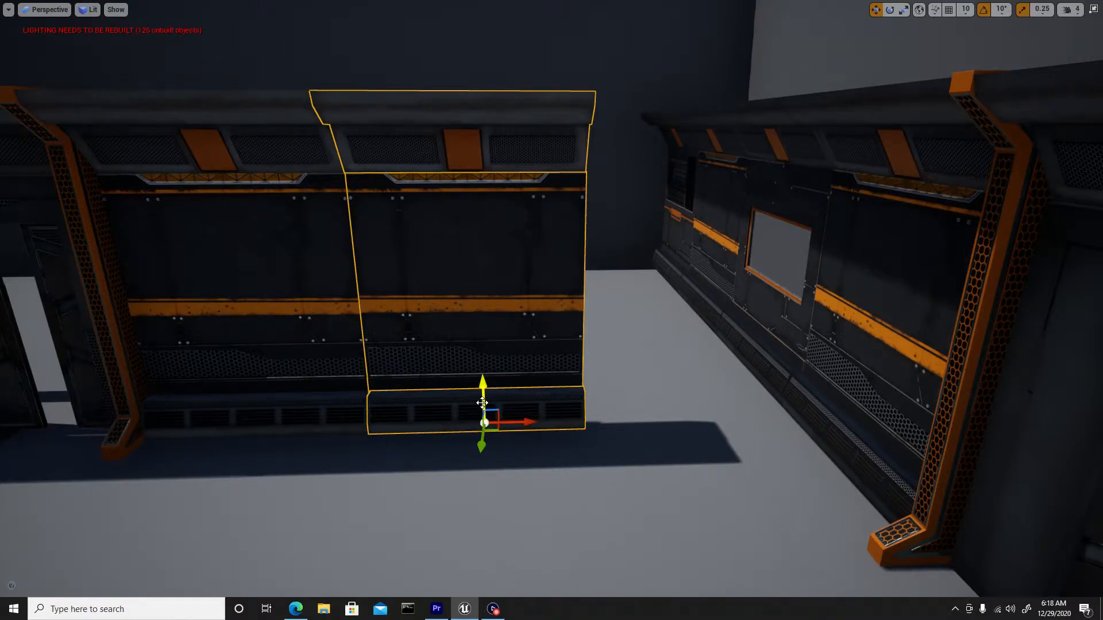
# - Rotate the duplicated wall section a quarter turn and move it to the wall's end to form an outside corner
pyautogui.press('e')
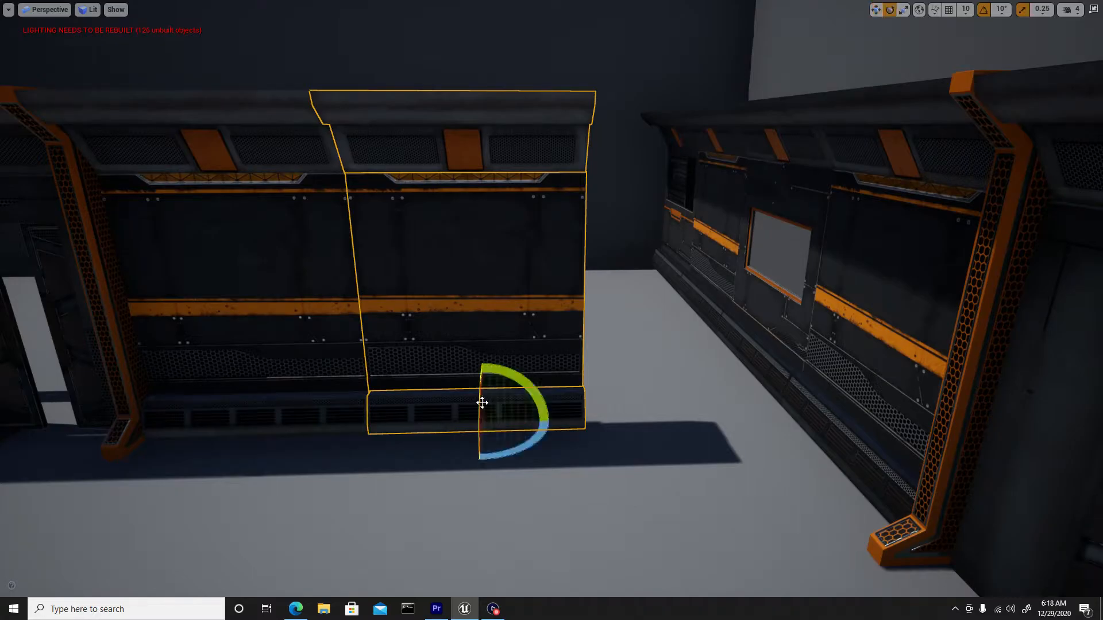
pyautogui.moveTo(497, 443); pyautogui.dragTo(389, 445)
pyautogui.press('d')
pyautogui.moveTo(389, 446); pyautogui.dragTo(253, 446, button='right')
pyautogui.press('w')
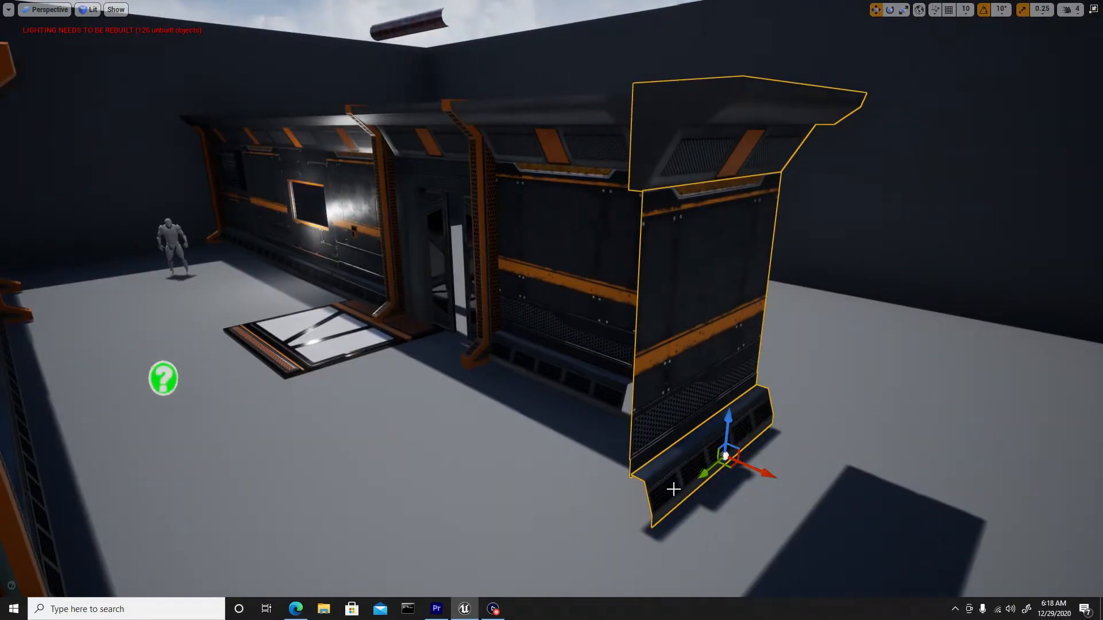
pyautogui.moveTo(749, 463); pyautogui.dragTo(722, 376)
# - Duplicate the pillar beside the doorway to the new corner and position it over the joint between the two walls
pyautogui.click(480, 348)
pyautogui.keyDown('alt'); pyautogui.moveTo(511, 346); pyautogui.dragTo(646, 412); pyautogui.keyUp('alt')
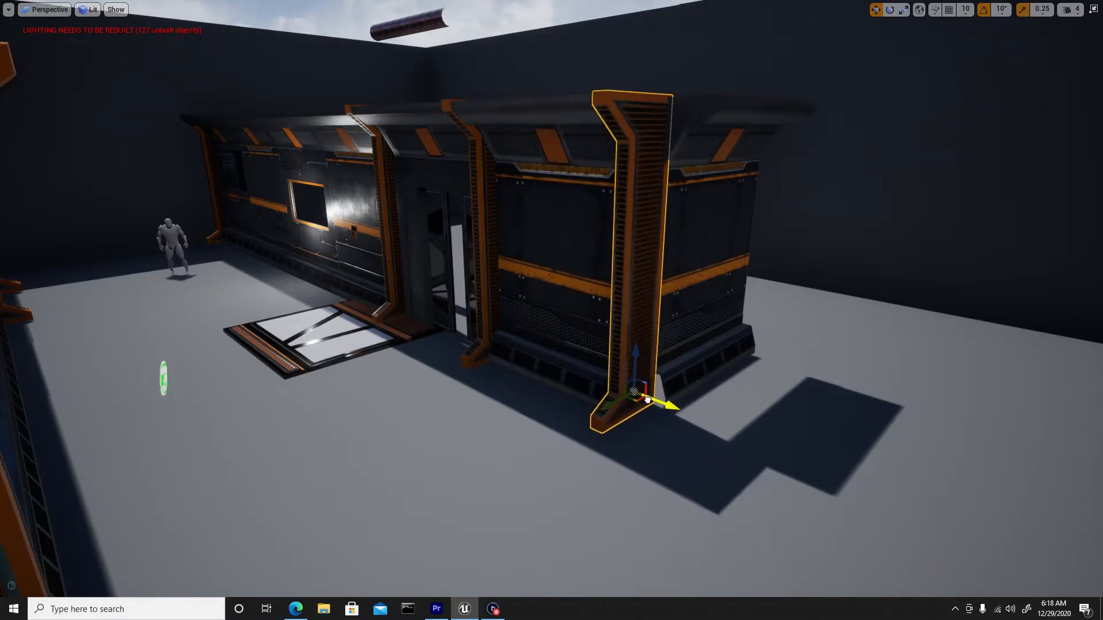
pyautogui.press('f')
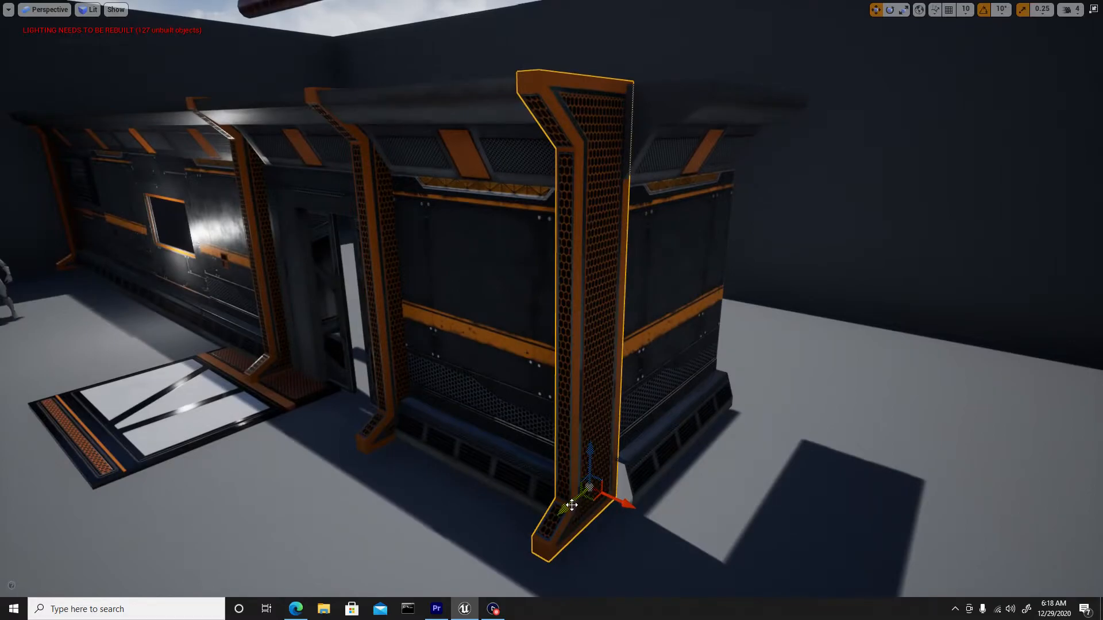
pyautogui.moveTo(570, 504); pyautogui.dragTo(640, 495)
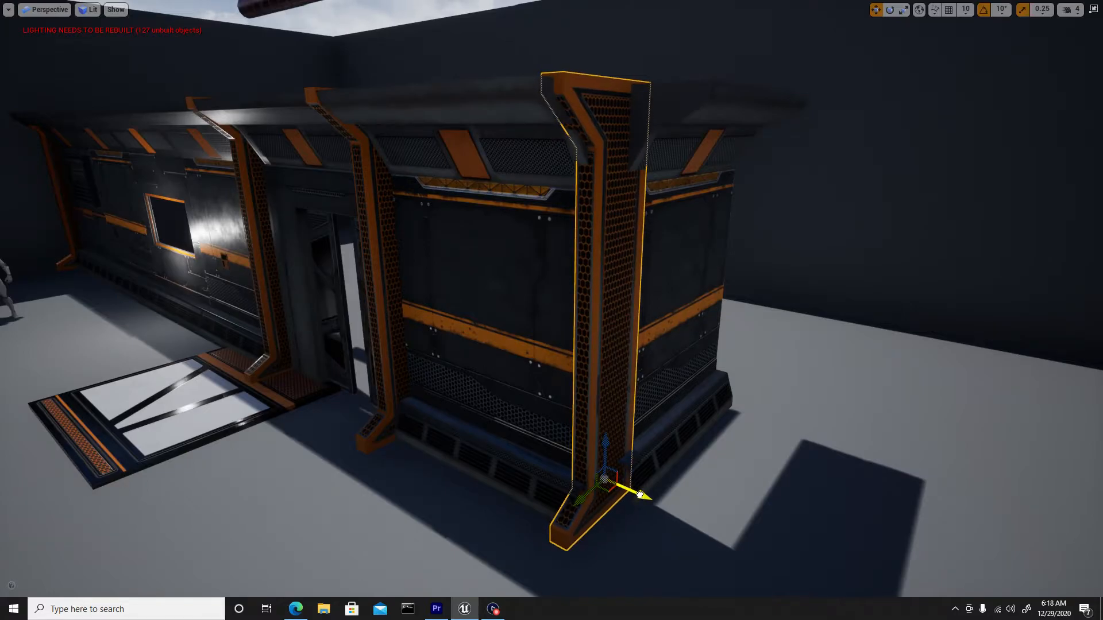
# - Select the base, panel and upper trim of the corner's return wall and shift them so they fit against the corner pillar
pyautogui.click(680, 449)
pyautogui.moveTo(680, 449); pyautogui.dragTo(540, 451, button='right')
pyautogui.press('d')
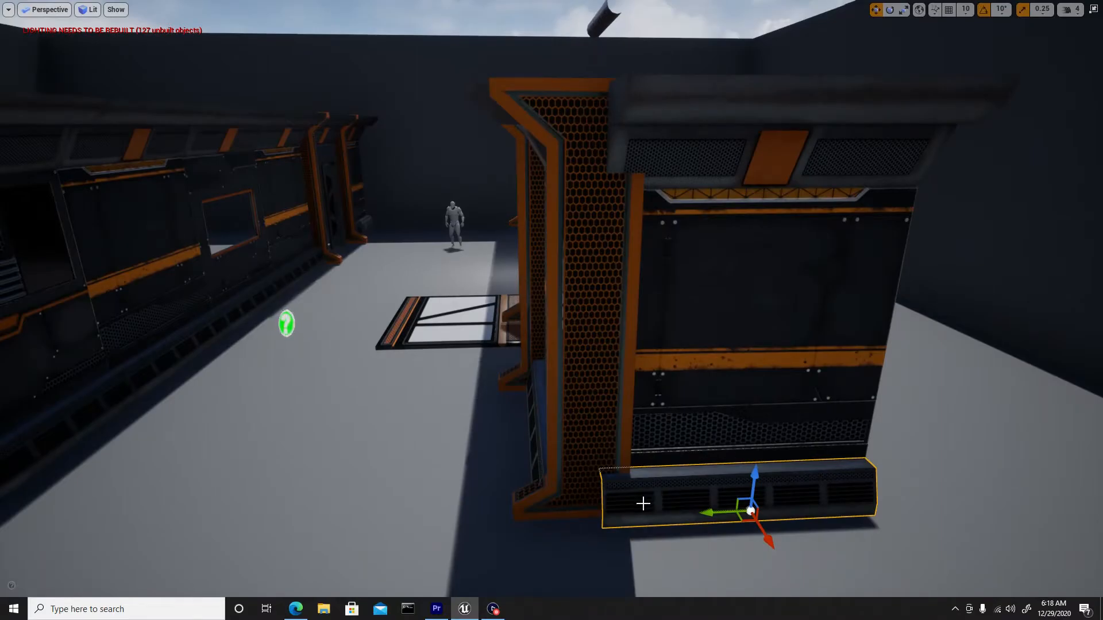
pyautogui.keyDown('ctrl'); pyautogui.click(672, 217); pyautogui.keyUp('ctrl')
pyautogui.keyDown('ctrl'); pyautogui.click(651, 137); pyautogui.keyUp('ctrl')
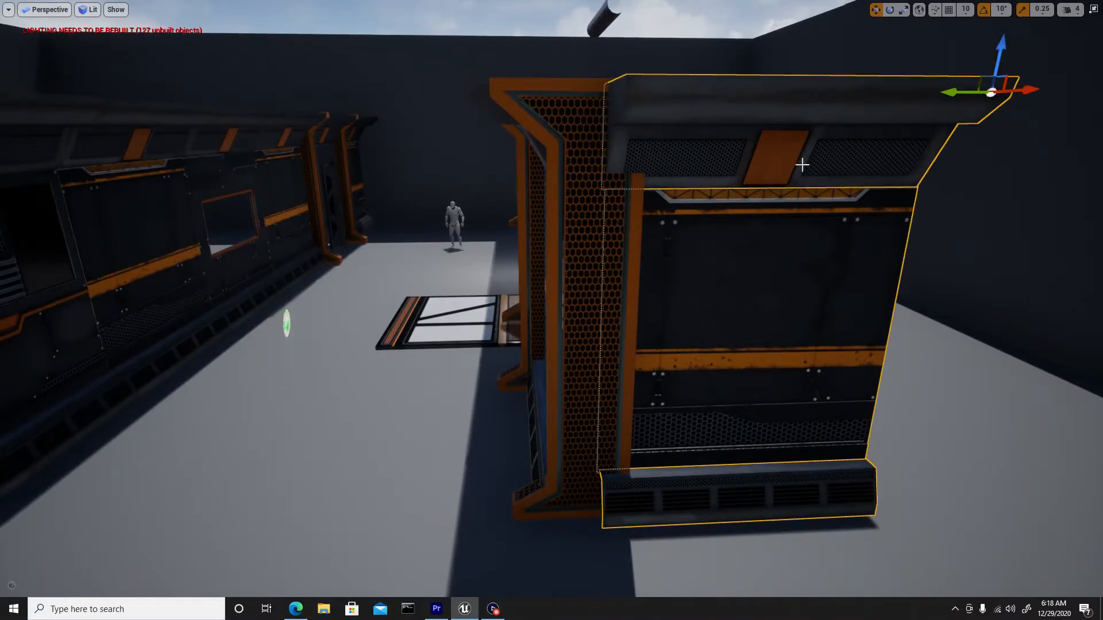
pyautogui.moveTo(954, 92); pyautogui.dragTo(1080, 94)
pyautogui.moveTo(717, 256); pyautogui.dragTo(747, 264, button='right')
pyautogui.press('w')
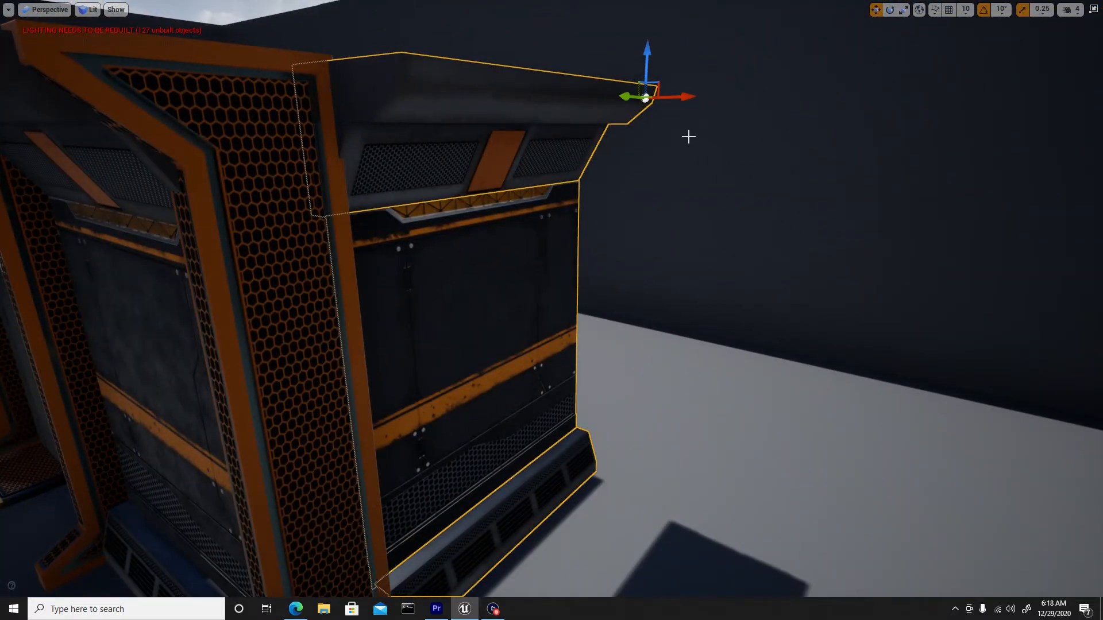
pyautogui.moveTo(681, 96); pyautogui.dragTo(680, 97)
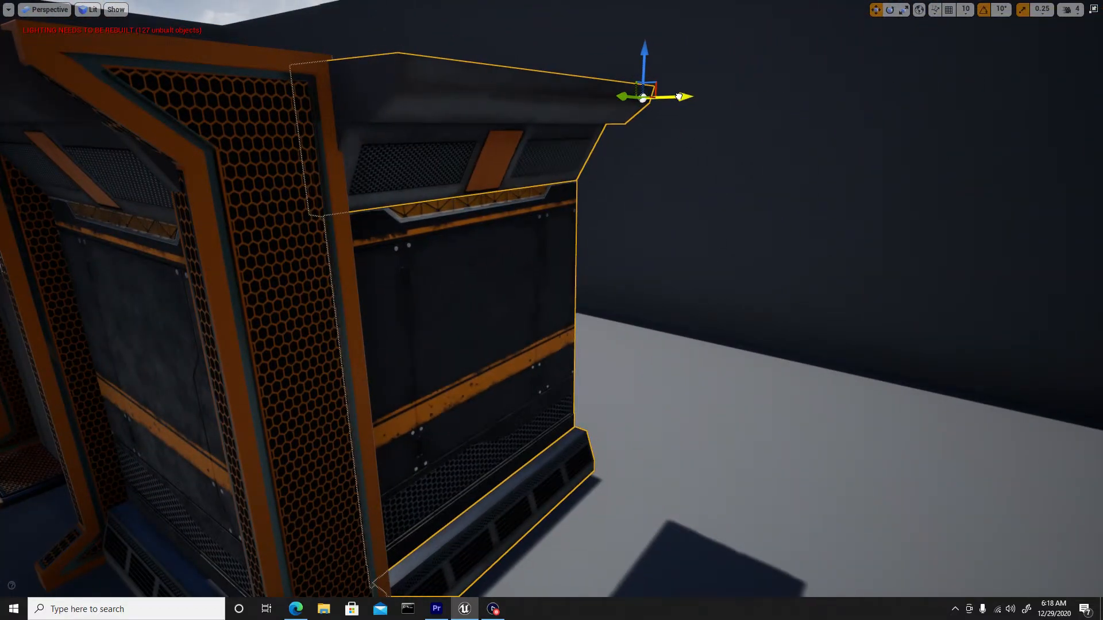
pyautogui.press('s')
# - Duplicate the return wall section across the corridor and align it behind the end pillar of the facing wall
pyautogui.moveTo(527, 336); pyautogui.dragTo(488, 333, button='right')
pyautogui.press('w')
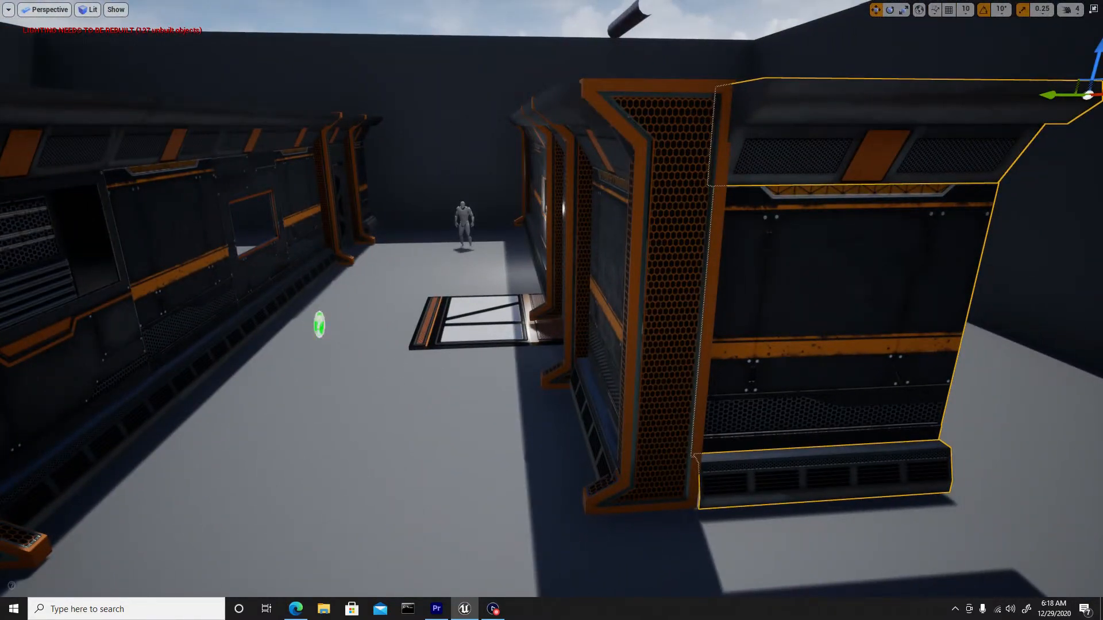
pyautogui.keyDown('ctrl'); pyautogui.click(757, 294); pyautogui.keyUp('ctrl')
pyautogui.keyDown('alt'); pyautogui.moveTo(750, 303); pyautogui.dragTo(192, 339); pyautogui.keyUp('alt')
pyautogui.press('f')
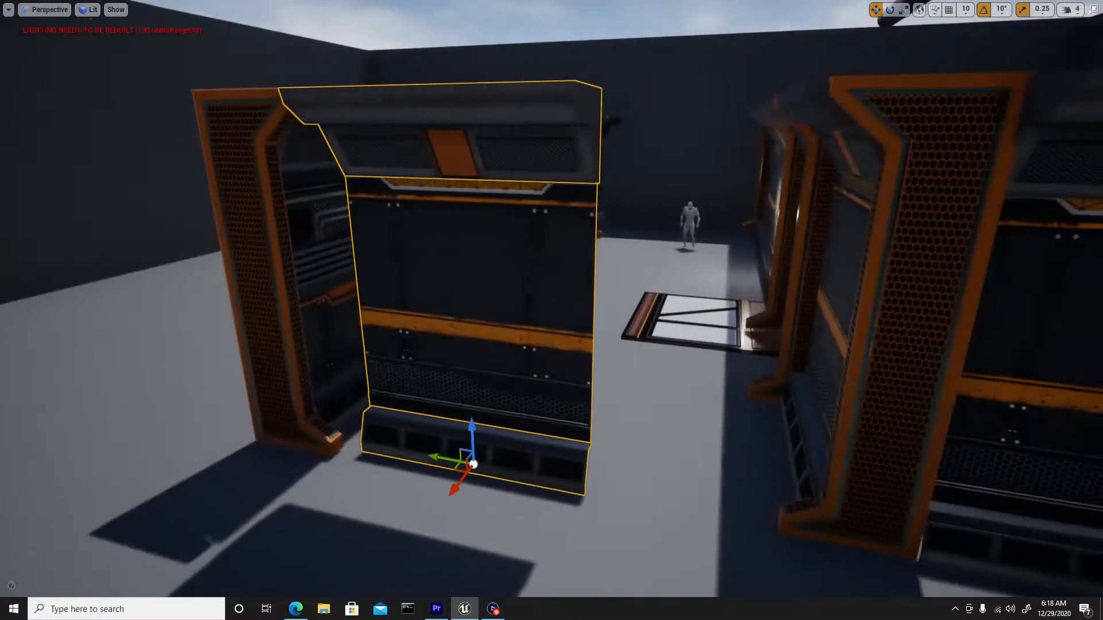
pyautogui.moveTo(445, 458); pyautogui.dragTo(178, 360)
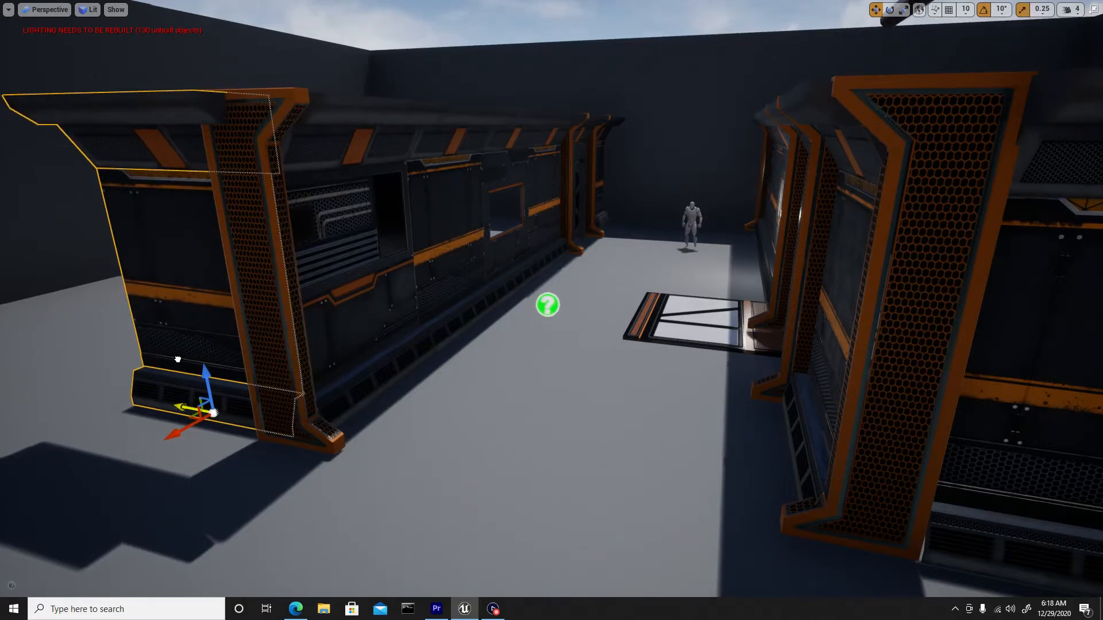
pyautogui.moveTo(181, 431); pyautogui.dragTo(175, 435)
# - Nudge the corner pillar of the doorway wall slightly toward the corridor
pyautogui.moveTo(551, 311); pyautogui.dragTo(506, 311, button='right')
pyautogui.moveTo(529, 402); pyautogui.dragTo(423, 401, button='right')
pyautogui.moveTo(530, 402); pyautogui.dragTo(522, 386)
pyautogui.click(336, 428)
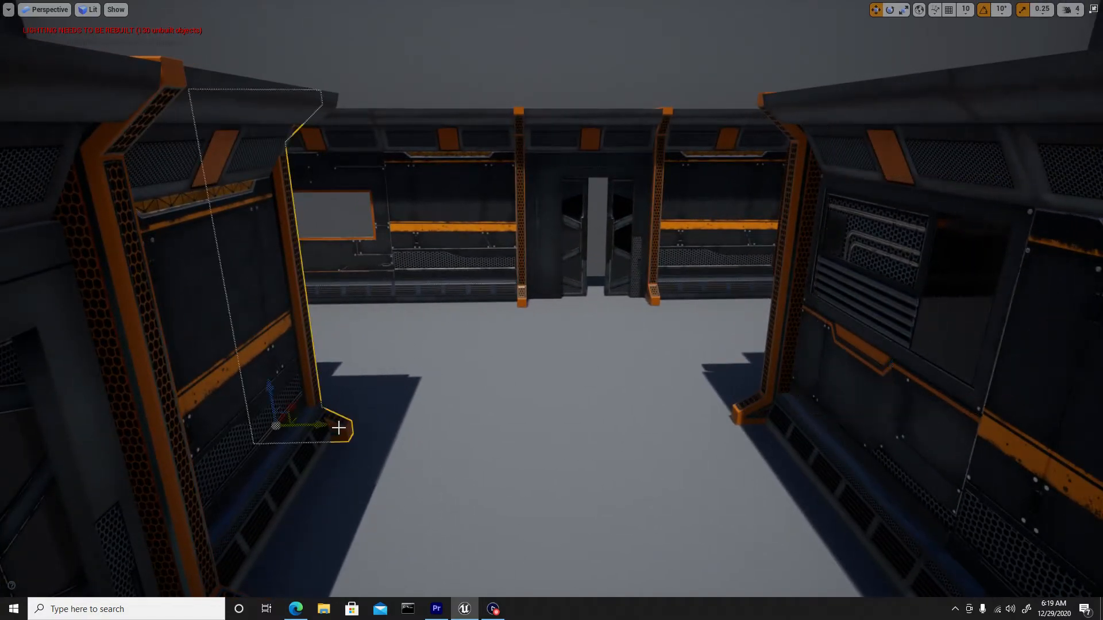
pyautogui.moveTo(310, 425); pyautogui.dragTo(317, 425)
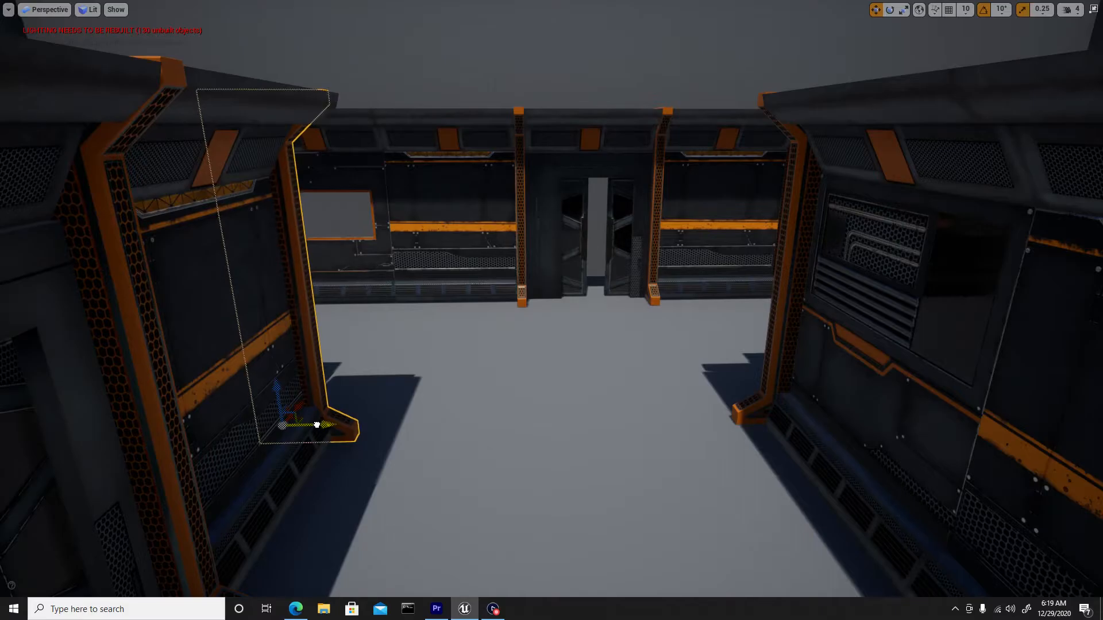
# - Select the return section at the facing wall's end and duplicate it outward to lengthen that return wall by one section
pyautogui.moveTo(517, 379); pyautogui.dragTo(770, 374)
pyautogui.moveTo(568, 268); pyautogui.dragTo(533, 275)
pyautogui.click(475, 166)
pyautogui.keyDown('shift'); pyautogui.click(488, 365); pyautogui.keyUp('shift')
pyautogui.keyDown('shift'); pyautogui.click(499, 511); pyautogui.keyUp('shift')
pyautogui.keyDown('alt'); pyautogui.moveTo(493, 548); pyautogui.dragTo(208, 500); pyautogui.keyUp('alt')
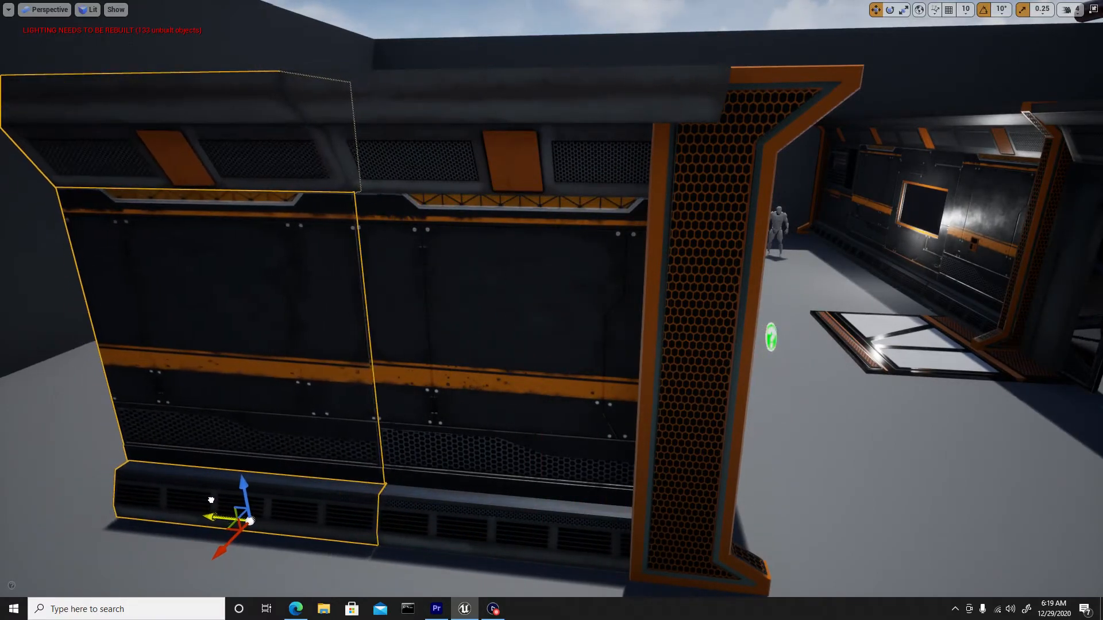
# - Adjust the return section at the doorway wall's corner and duplicate it outward to lengthen that return wall by one section
pyautogui.moveTo(208, 499); pyautogui.dragTo(477, 499, button='right')
pyautogui.click(428, 207)
pyautogui.keyDown('ctrl'); pyautogui.click(479, 328); pyautogui.keyUp('ctrl')
pyautogui.keyDown('ctrl'); pyautogui.click(501, 493); pyautogui.keyUp('ctrl')
pyautogui.moveTo(540, 515); pyautogui.dragTo(573, 527)
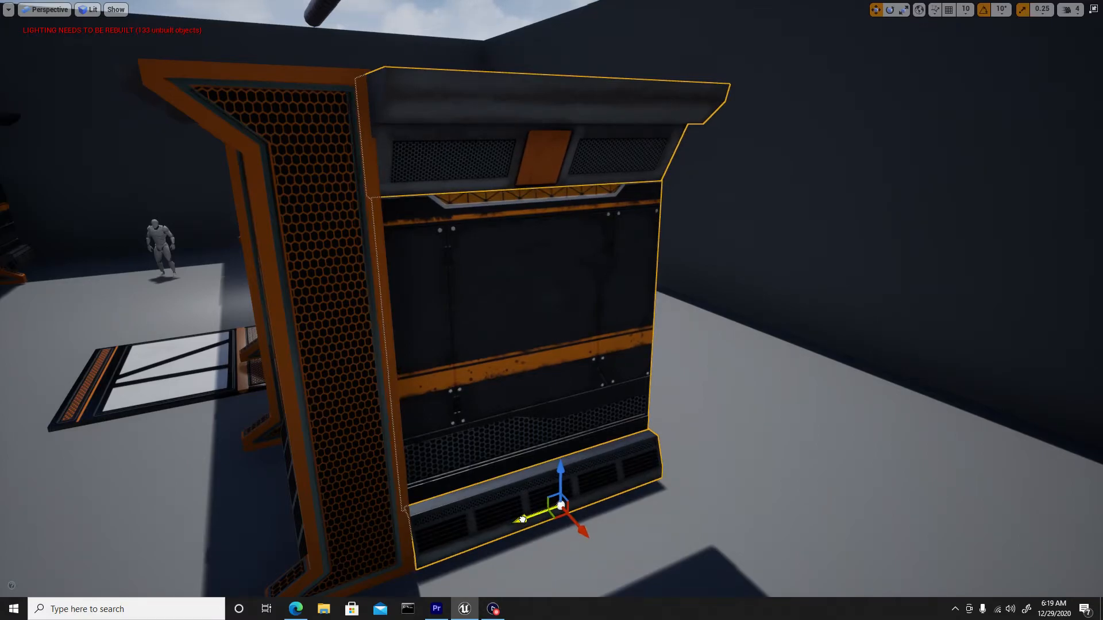
pyautogui.keyDown('alt'); pyautogui.moveTo(522, 519); pyautogui.dragTo(730, 436); pyautogui.keyUp('alt')
# - Adjust the floor tile in front of the doorway slightly and duplicate it edge to edge along the wall
pyautogui.moveTo(647, 438)
pyautogui.mouseDown(button='right')
pyautogui.moveTo(471, 439)
pyautogui.moveTo(552, 454)
pyautogui.moveTo(632, 434)
pyautogui.mouseUp(button='right')
pyautogui.moveTo(450, 420)
pyautogui.mouseDown(button='right')
pyautogui.moveTo(427, 423)
pyautogui.moveTo(643, 431)
pyautogui.moveTo(565, 411)
pyautogui.moveTo(433, 413)
pyautogui.moveTo(571, 408)
pyautogui.mouseUp(button='right')
pyautogui.click(416, 466)
pyautogui.moveTo(570, 424); pyautogui.dragTo(808, 416)
pyautogui.moveTo(712, 424)
pyautogui.mouseDown(button='right')
pyautogui.moveTo(696, 421)
pyautogui.moveTo(712, 424)
pyautogui.mouseUp(button='right')
pyautogui.moveTo(794, 355)
pyautogui.mouseDown()
pyautogui.moveTo(791, 373)
pyautogui.moveTo(795, 360)
pyautogui.mouseUp()
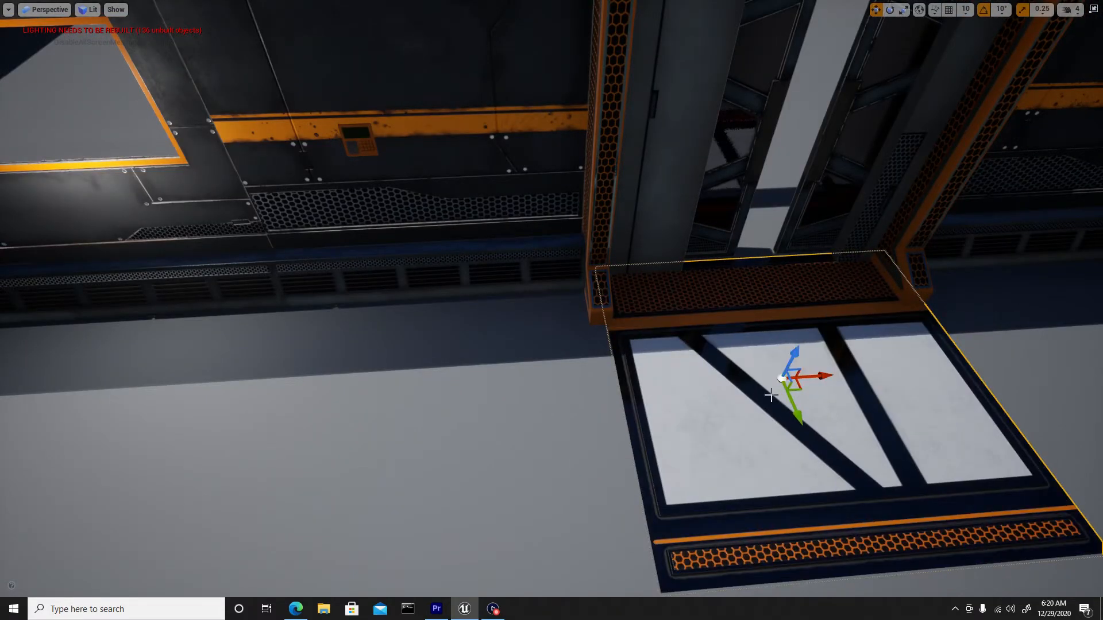
pyautogui.moveTo(794, 354)
pyautogui.mouseDown()
pyautogui.moveTo(781, 379)
pyautogui.moveTo(428, 418)
pyautogui.moveTo(450, 420)
pyautogui.mouseUp()
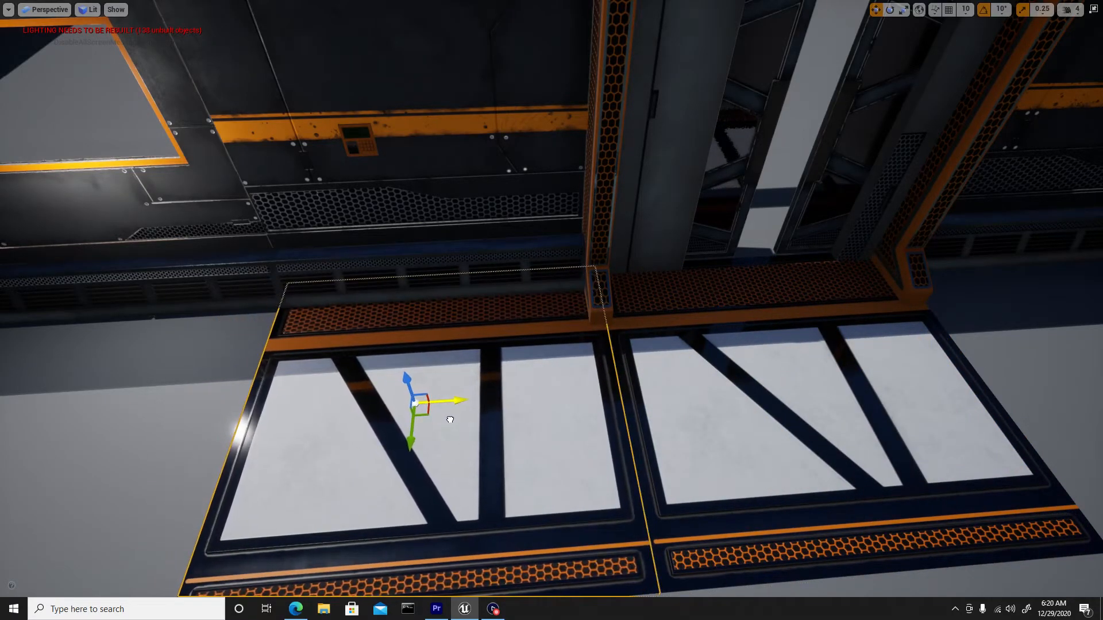
# - Duplicate the two floor tiles further along the wall and copy one more tile toward the end pillar beyond the mannequin
pyautogui.keyDown('ctrl'); pyautogui.click(709, 428); pyautogui.keyUp('ctrl')
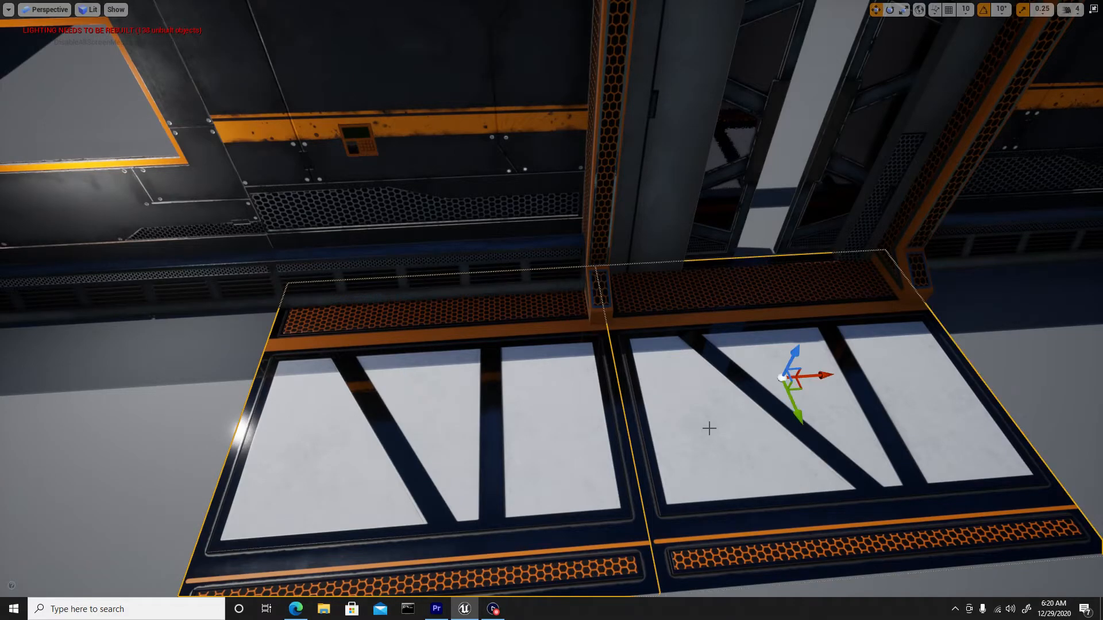
pyautogui.keyDown('alt'); pyautogui.moveTo(822, 375); pyautogui.dragTo(26, 438); pyautogui.keyUp('alt')
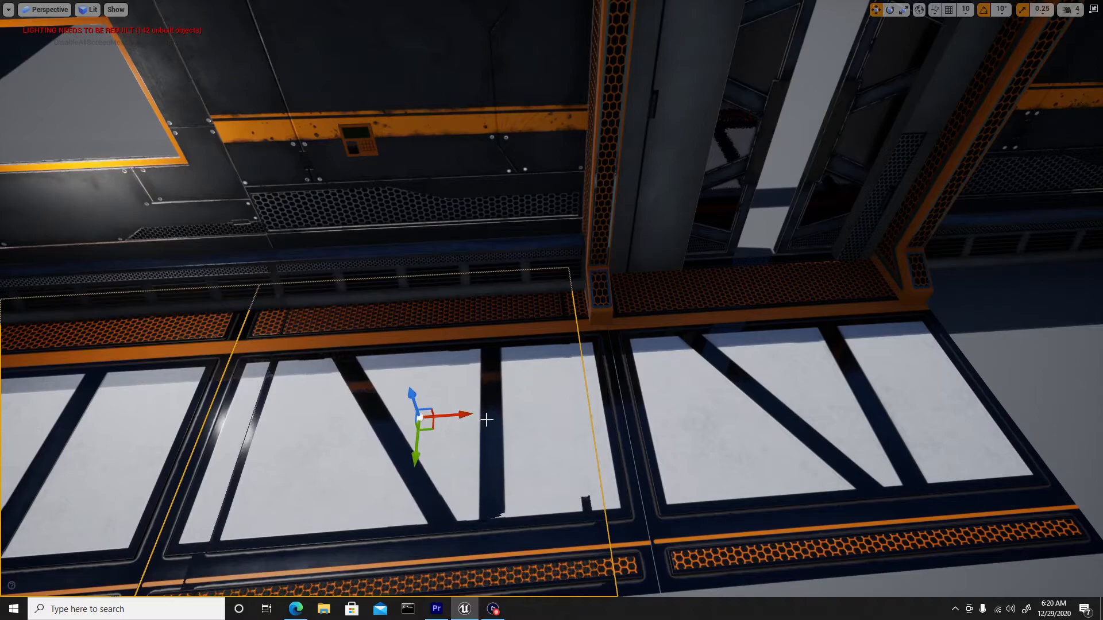
pyautogui.moveTo(463, 415); pyautogui.dragTo(98, 433)
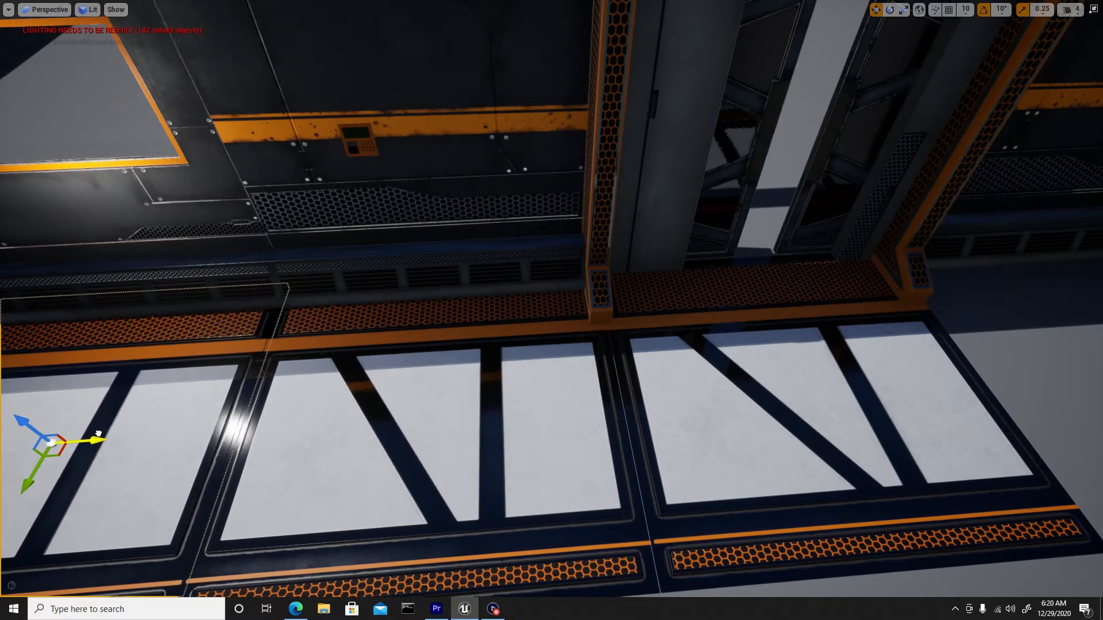
pyautogui.moveTo(551, 310); pyautogui.dragTo(349, 392, button='right')
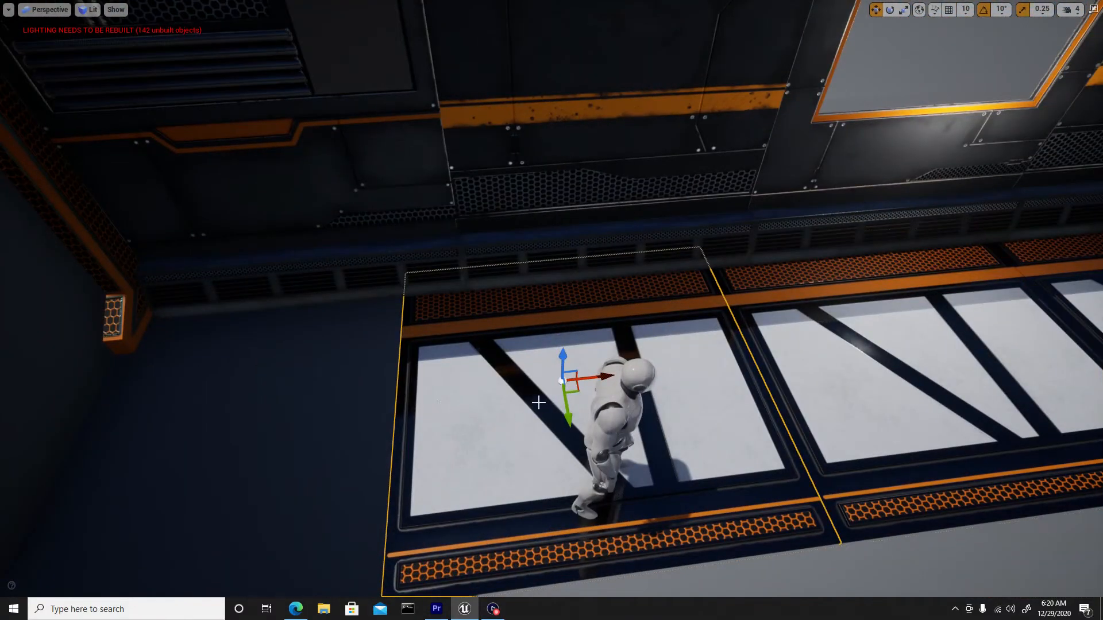
pyautogui.keyDown('alt'); pyautogui.moveTo(599, 376); pyautogui.dragTo(220, 411); pyautogui.keyUp('alt')
# - Select the floor tiles at the doorway and duplicate them in the other direction, past the wall's corner to the crossing wall
pyautogui.moveTo(451, 323); pyautogui.dragTo(517, 323, button='right')
pyautogui.moveTo(423, 306); pyautogui.dragTo(425, 253, button='right')
pyautogui.moveTo(503, 304); pyautogui.dragTo(528, 350, button='right')
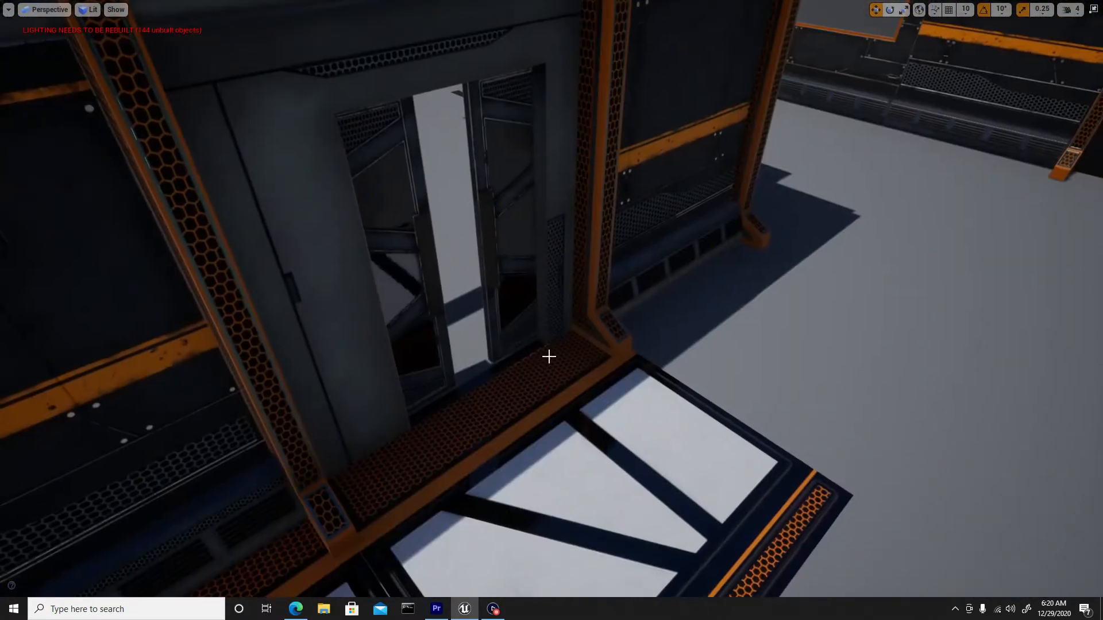
pyautogui.click(634, 413)
pyautogui.moveTo(542, 394); pyautogui.dragTo(480, 415, button='right')
pyautogui.moveTo(349, 379); pyautogui.dragTo(320, 377, button='right')
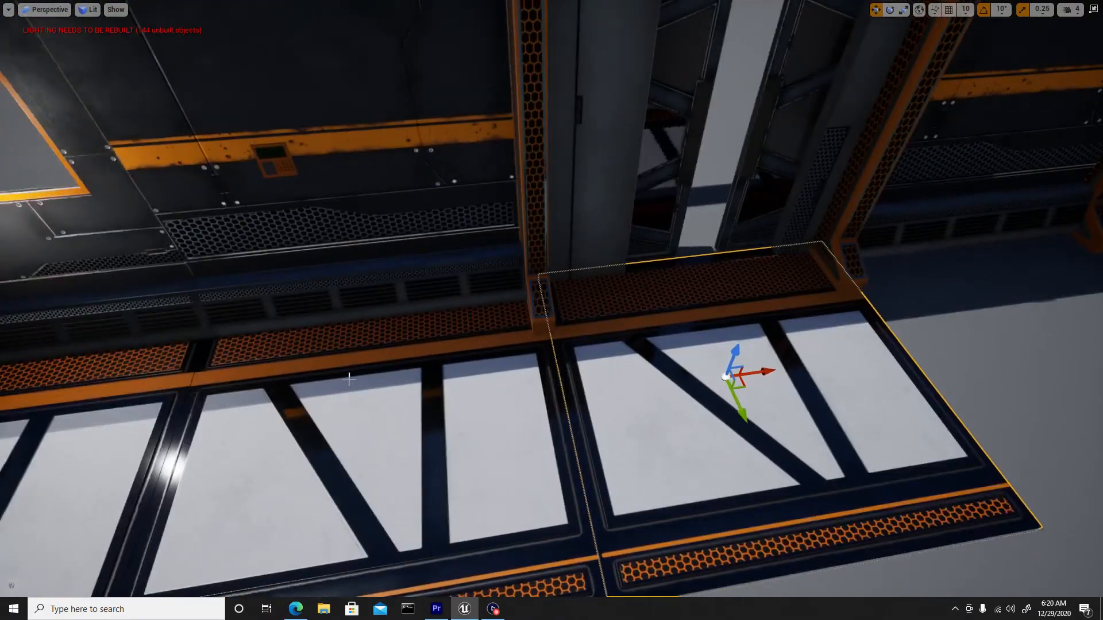
pyautogui.keyDown('ctrl'); pyautogui.click(169, 370); pyautogui.keyUp('ctrl')
pyautogui.keyDown('alt'); pyautogui.moveTo(386, 426); pyautogui.dragTo(1055, 313); pyautogui.keyUp('alt')
pyautogui.moveTo(771, 423); pyautogui.dragTo(776, 426, button='right')
pyautogui.press('w')
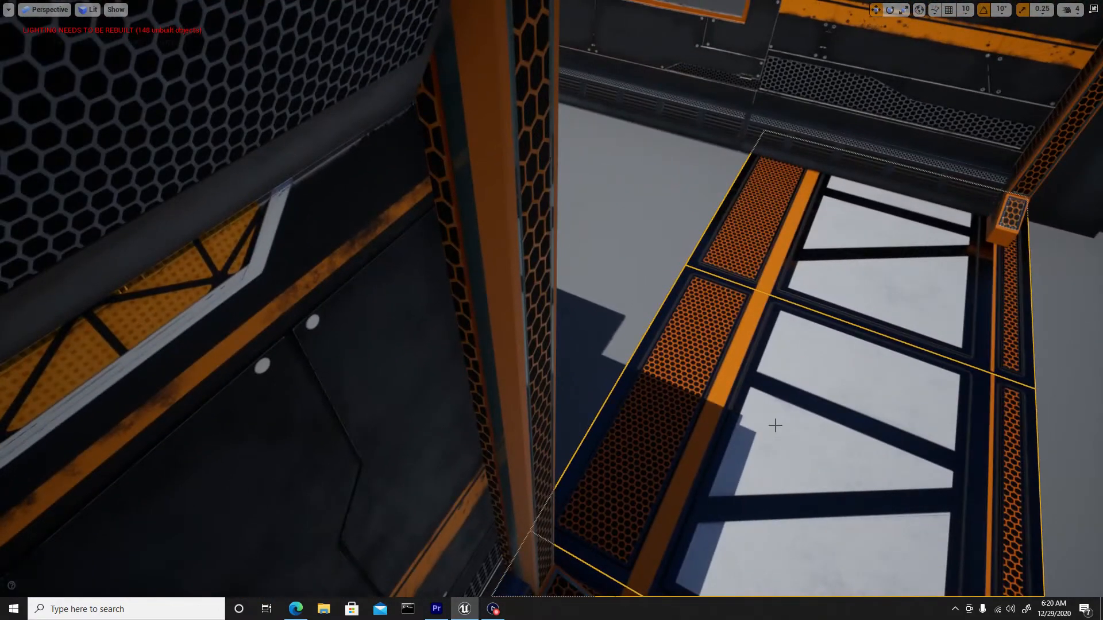
# - Try to move the two floor tiles at the mannequin's end of the row
pyautogui.moveTo(853, 392); pyautogui.dragTo(835, 382, button='right')
pyautogui.moveTo(901, 352); pyautogui.dragTo(822, 513, button='right')
pyautogui.press('w')
pyautogui.press('e')
pyautogui.moveTo(642, 406); pyautogui.dragTo(666, 448, button='right')
pyautogui.moveTo(521, 362); pyautogui.dragTo(586, 387)
pyautogui.hotkey('ctrl', 'z')
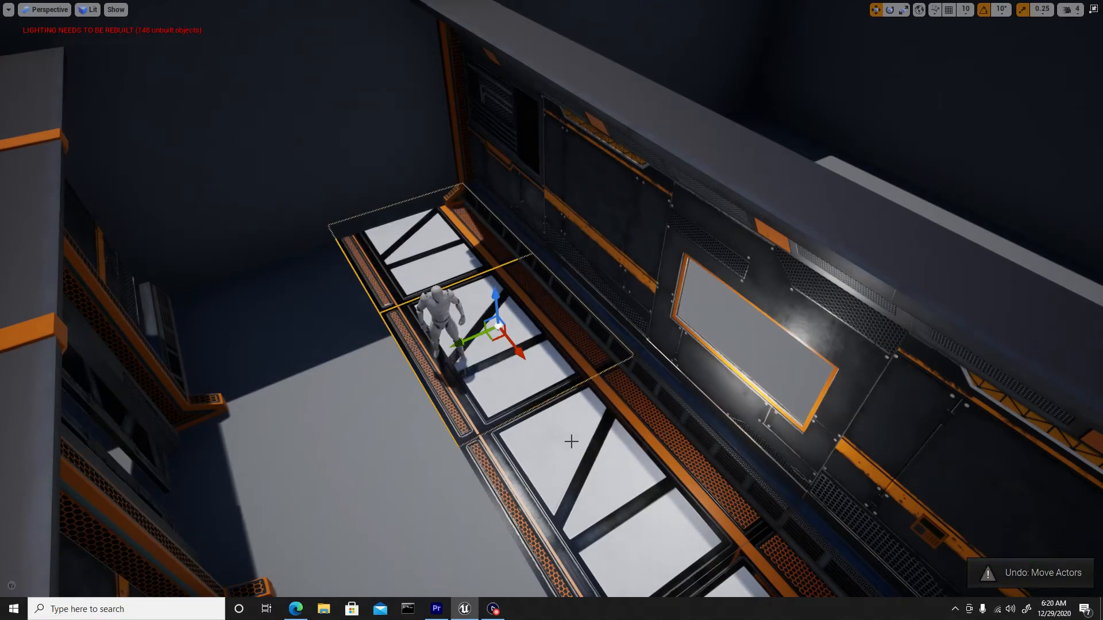
# - Add the remaining tiles of the floor row to the selection and duplicate the row across to the facing wall
pyautogui.moveTo(505, 343); pyautogui.dragTo(491, 322, button='right')
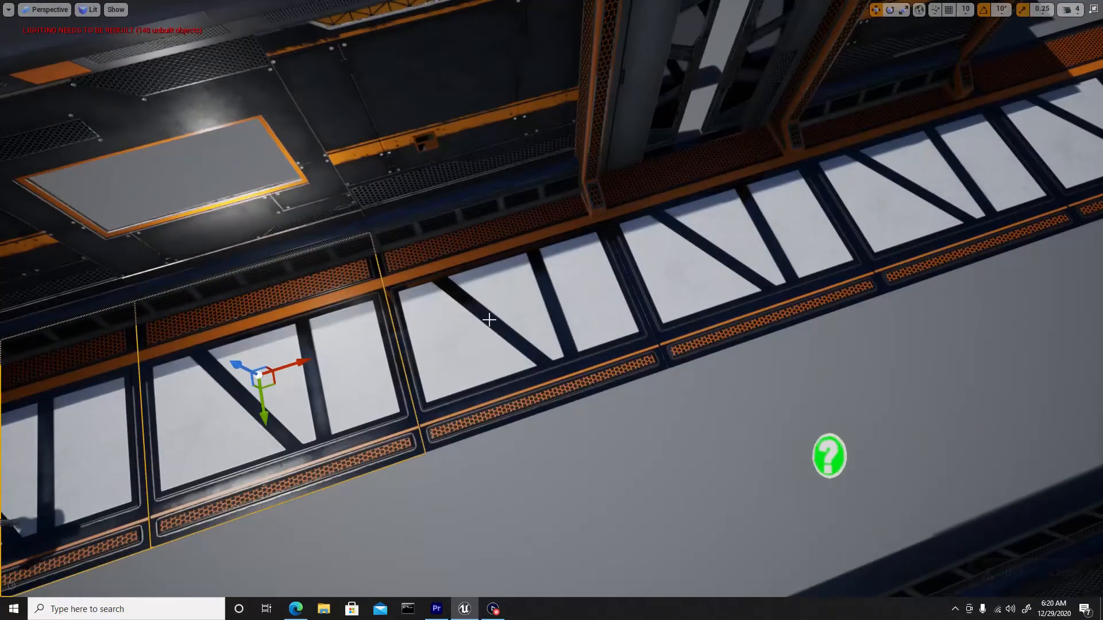
pyautogui.keyDown('ctrl'); pyautogui.click(488, 320); pyautogui.keyUp('ctrl')
pyautogui.keyDown('ctrl'); pyautogui.click(753, 242); pyautogui.keyUp('ctrl')
pyautogui.moveTo(874, 204); pyautogui.dragTo(842, 212, button='right')
pyautogui.keyDown('ctrl'); pyautogui.click(800, 201); pyautogui.keyUp('ctrl')
pyautogui.keyDown('ctrl'); pyautogui.click(820, 159); pyautogui.keyUp('ctrl')
pyautogui.moveTo(820, 156); pyautogui.dragTo(705, 78, button='right')
pyautogui.keyDown('alt'); pyautogui.moveTo(602, 79); pyautogui.dragTo(711, 142); pyautogui.keyUp('alt')
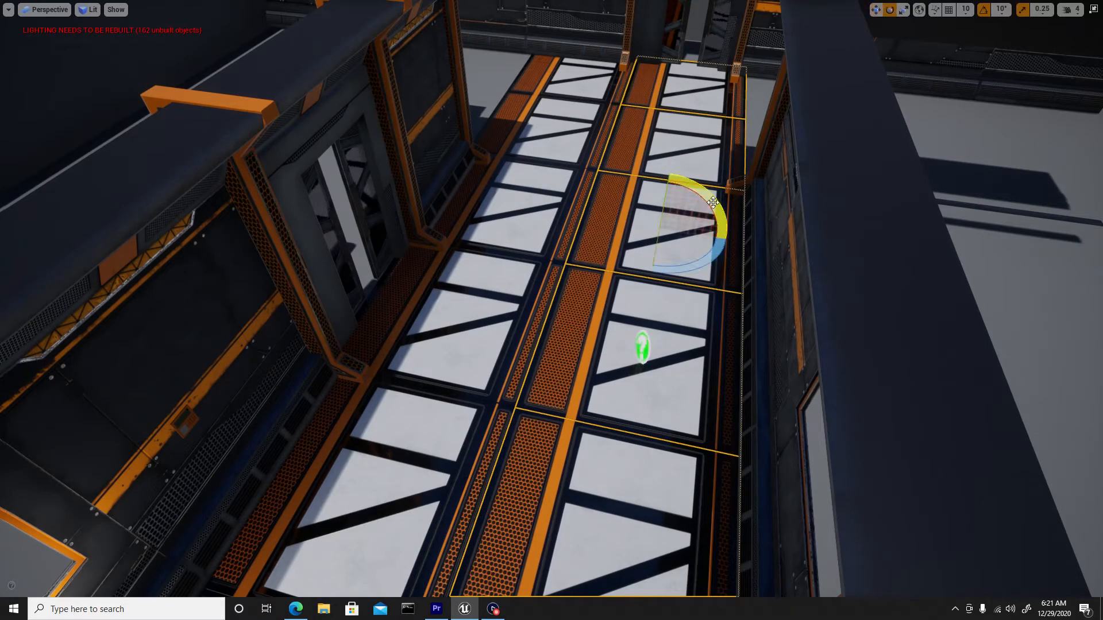
# - Rotate the duplicated row of floor tiles 180 degrees so its wide grate edge runs along the facing wall
pyautogui.moveTo(712, 253); pyautogui.dragTo(649, 316)
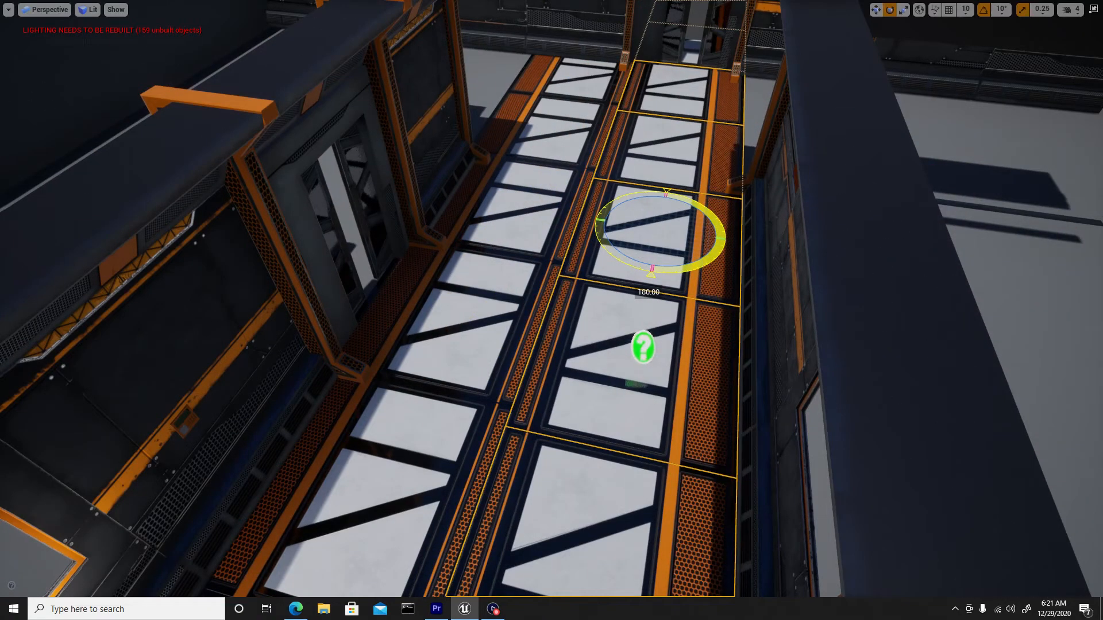
pyautogui.moveTo(532, 236); pyautogui.dragTo(431, 230, button='right')
pyautogui.moveTo(529, 205); pyautogui.dragTo(528, 238, button='right')
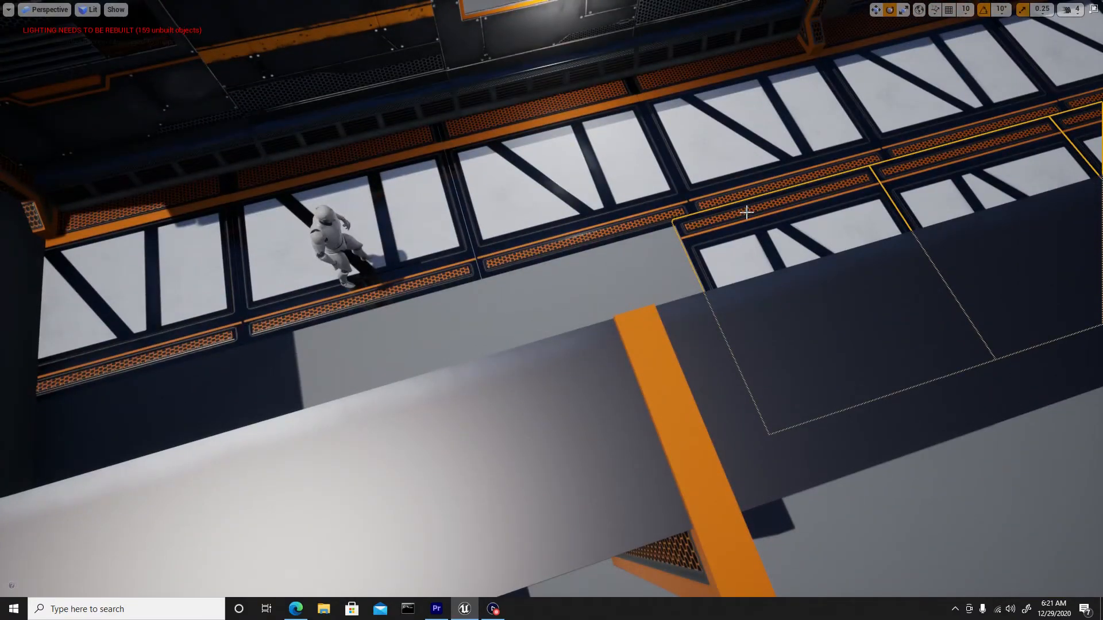
# - Move the rotated row of floor tiles along the corridor so it extends to the mannequin's end
pyautogui.moveTo(747, 212); pyautogui.dragTo(749, 212, button='right')
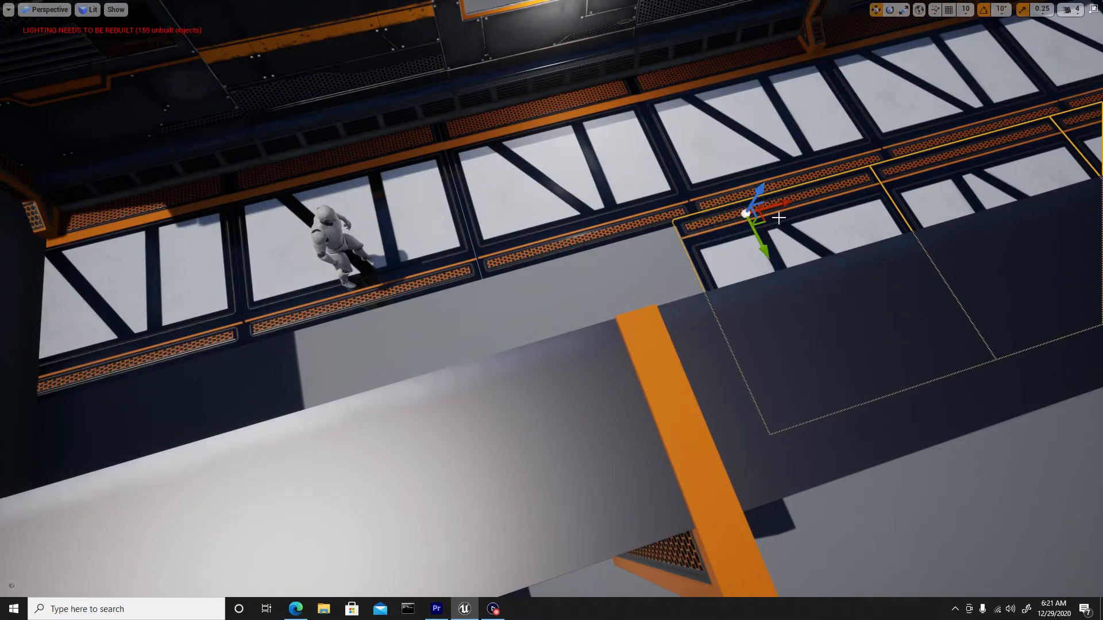
pyautogui.keyDown('alt'); pyautogui.moveTo(777, 205); pyautogui.dragTo(153, 379); pyautogui.keyUp('alt')
pyautogui.keyDown('alt'); pyautogui.moveTo(161, 297); pyautogui.dragTo(111, 310); pyautogui.keyUp('alt')
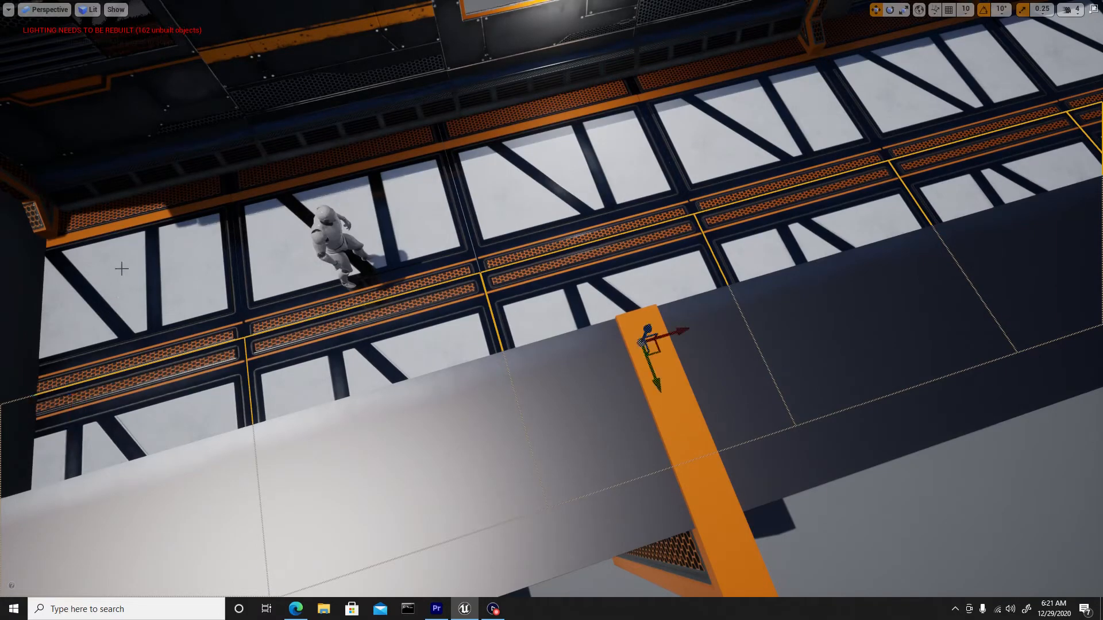
# - Restore the row's selection and shift it sideways toward the facing wall so it sits flush beside the first row
pyautogui.click(120, 269)
pyautogui.hotkey('ctrl', 'z')
pyautogui.hotkey('ctrl', 'z')
pyautogui.hotkey('ctrl', 'z')
pyautogui.hotkey('ctrl', 'z')
pyautogui.moveTo(308, 202); pyautogui.dragTo(477, 213, button='right')
pyautogui.moveTo(322, 221); pyautogui.dragTo(333, 224, button='right')
pyautogui.press('w')
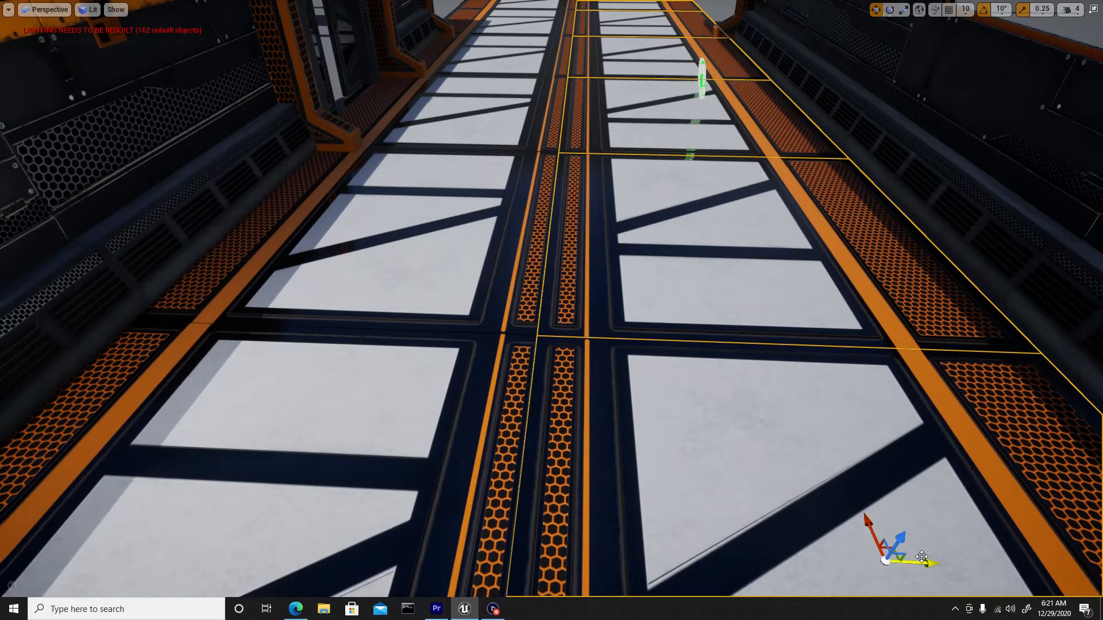
pyautogui.moveTo(924, 561); pyautogui.dragTo(953, 556)
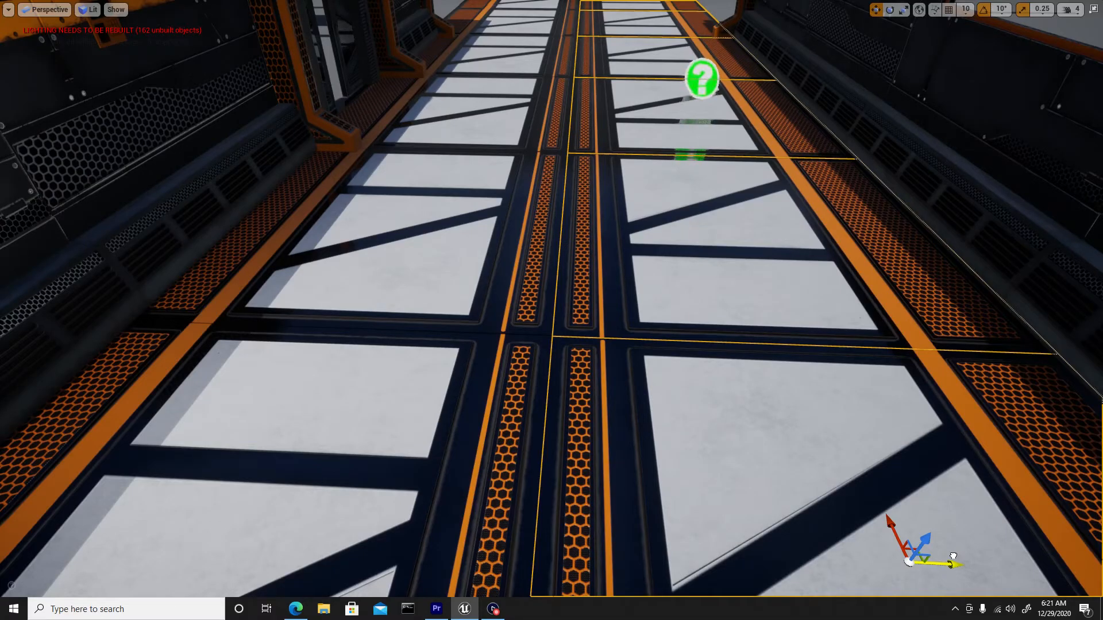
# - Select the block of four floor tiles near the doorway and duplicate it across into the side passage
pyautogui.moveTo(873, 516); pyautogui.dragTo(850, 469, button='right')
pyautogui.press('w')
pyautogui.moveTo(672, 454)
pyautogui.mouseDown(button='right')
pyautogui.moveTo(663, 387)
pyautogui.moveTo(667, 453)
pyautogui.mouseUp(button='right')
pyautogui.press('w')
pyautogui.press('e')
pyautogui.click(667, 404)
pyautogui.moveTo(667, 405); pyautogui.dragTo(476, 348, button='right')
pyautogui.press('w')
pyautogui.press('s')
pyautogui.press('s')
pyautogui.click(498, 429)
pyautogui.keyDown('ctrl'); pyautogui.click(699, 445); pyautogui.keyUp('ctrl')
pyautogui.moveTo(631, 412); pyautogui.dragTo(624, 418, button='right')
pyautogui.press('s')
pyautogui.keyDown('ctrl'); pyautogui.click(740, 549); pyautogui.keyUp('ctrl')
pyautogui.moveTo(731, 503); pyautogui.dragTo(783, 498, button='right')
pyautogui.keyDown('alt'); pyautogui.moveTo(803, 463); pyautogui.dragTo(649, 171); pyautogui.keyUp('alt')
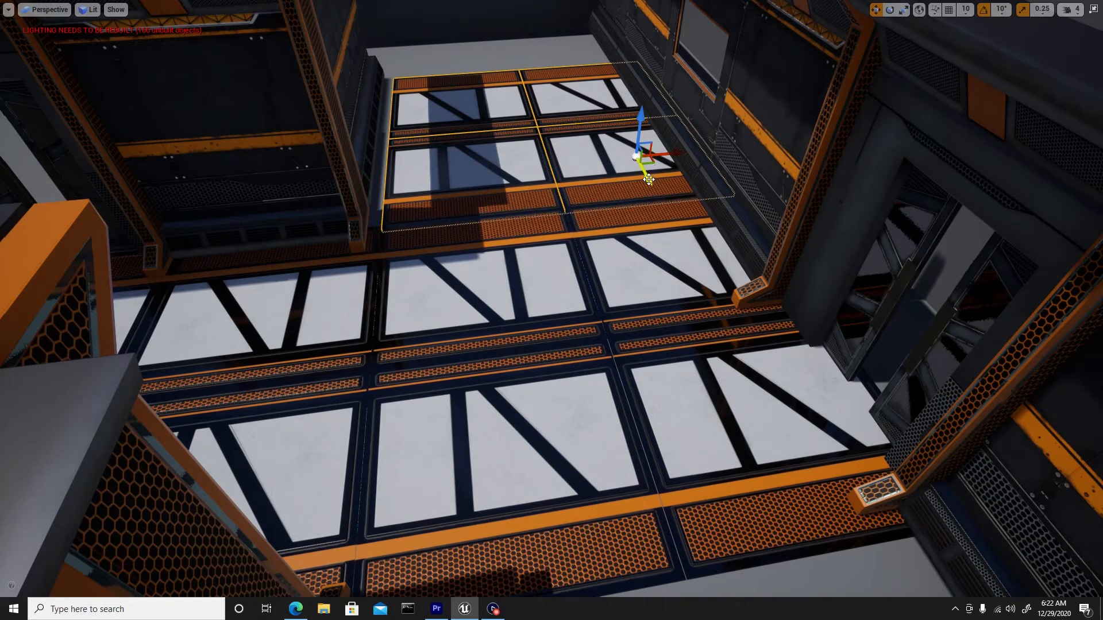
# - Duplicate the four-tile block to the opposite side of the corridor and align it with the floor edge past the doorway
pyautogui.keyDown('alt'); pyautogui.moveTo(645, 179); pyautogui.dragTo(803, 461); pyautogui.keyUp('alt')
pyautogui.moveTo(475, 178); pyautogui.dragTo(695, 184, button='right')
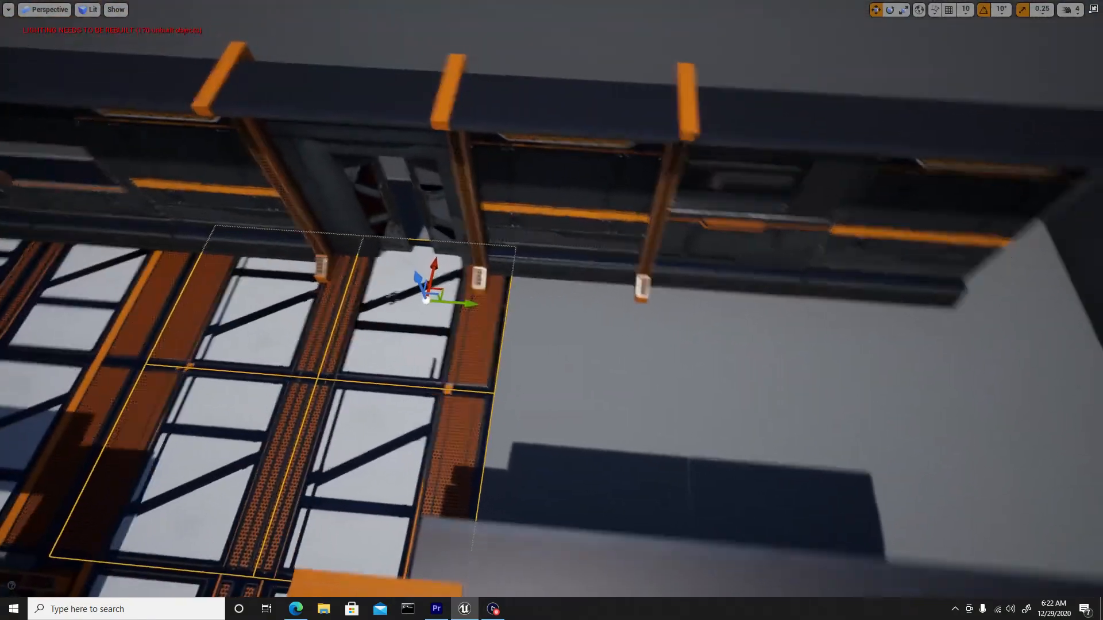
pyautogui.moveTo(421, 162); pyautogui.dragTo(465, 172, button='right')
pyautogui.moveTo(441, 281); pyautogui.dragTo(742, 286)
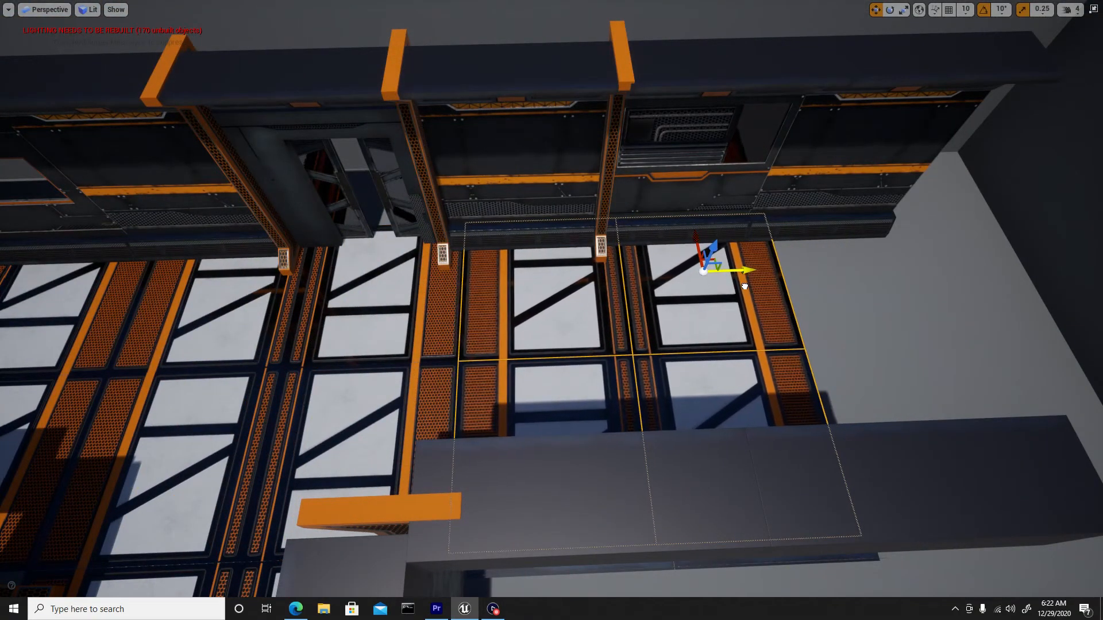
# - Play the level in full screen and run the mannequin through the corridor to examine the tiled floor and walls
pyautogui.moveTo(571, 204); pyautogui.dragTo(562, 322, button='right')
pyautogui.press('F11')
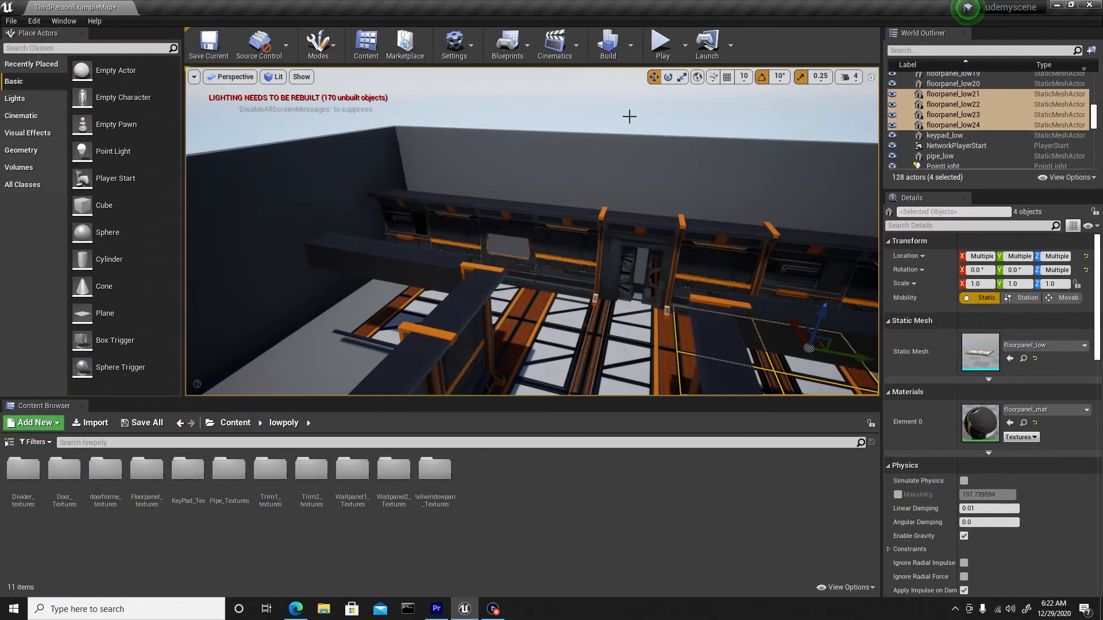
pyautogui.click(660, 46)
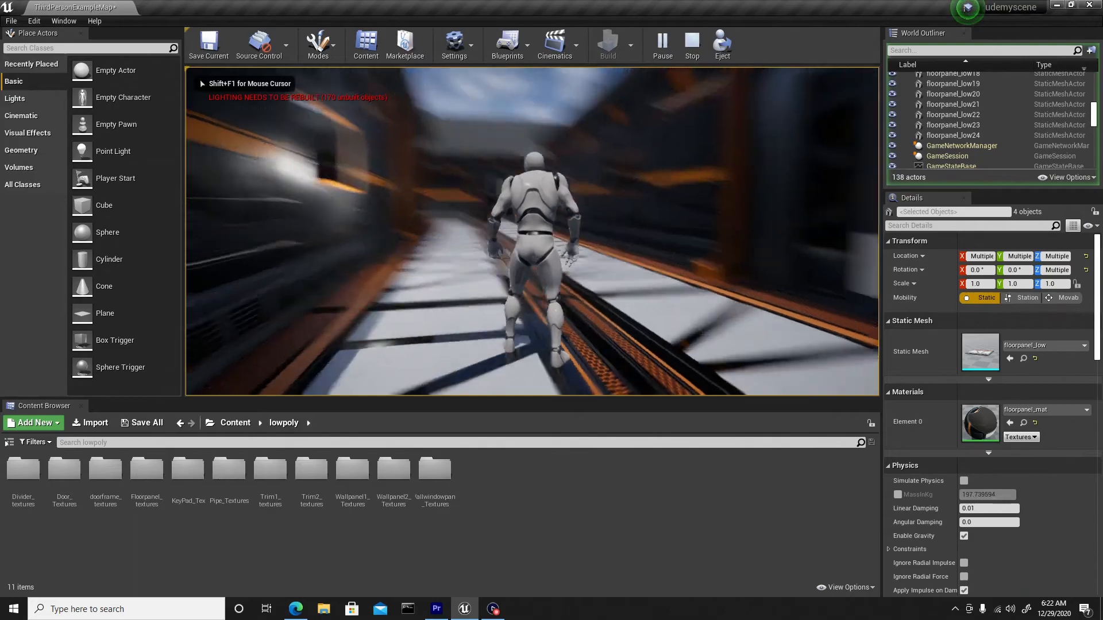
pyautogui.press('F11')
pyautogui.click(552, 310)
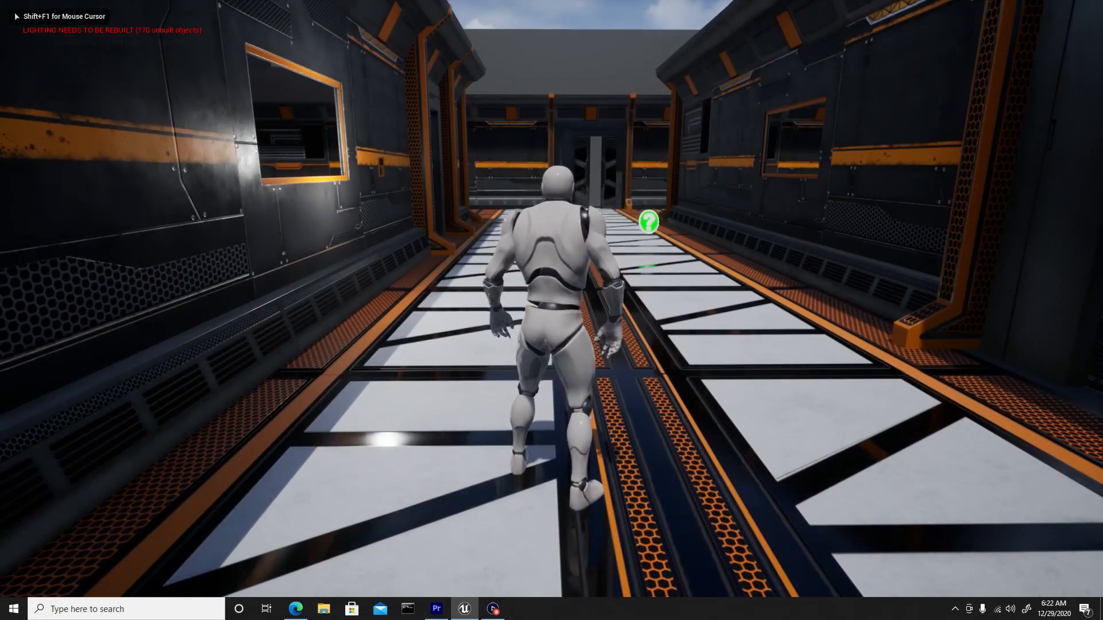
pyautogui.press('s')
pyautogui.press('w')
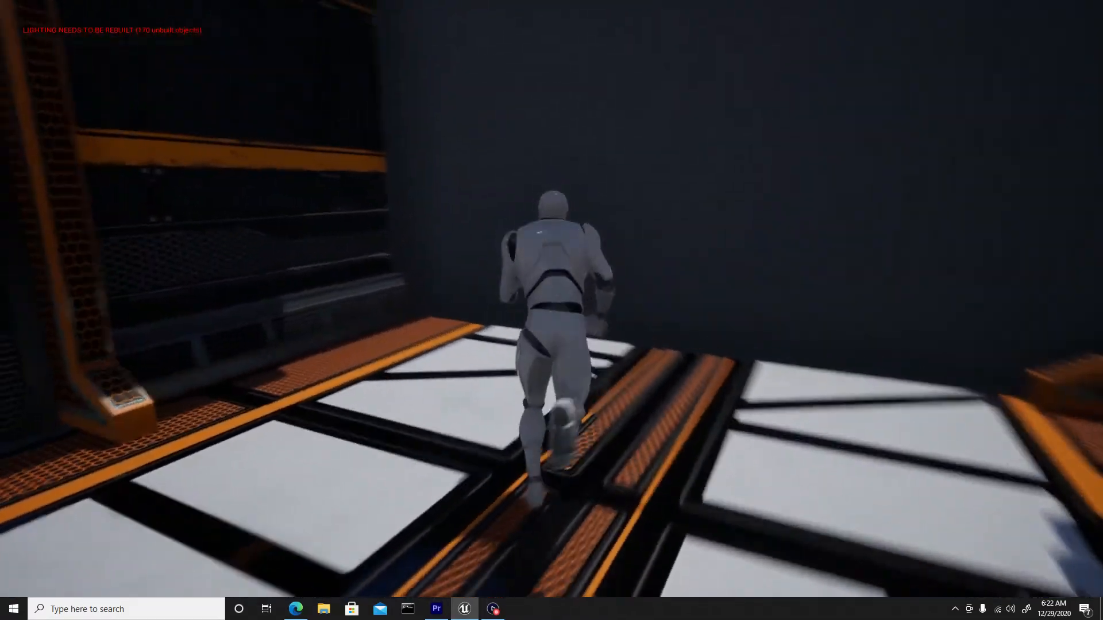
pyautogui.press('w')
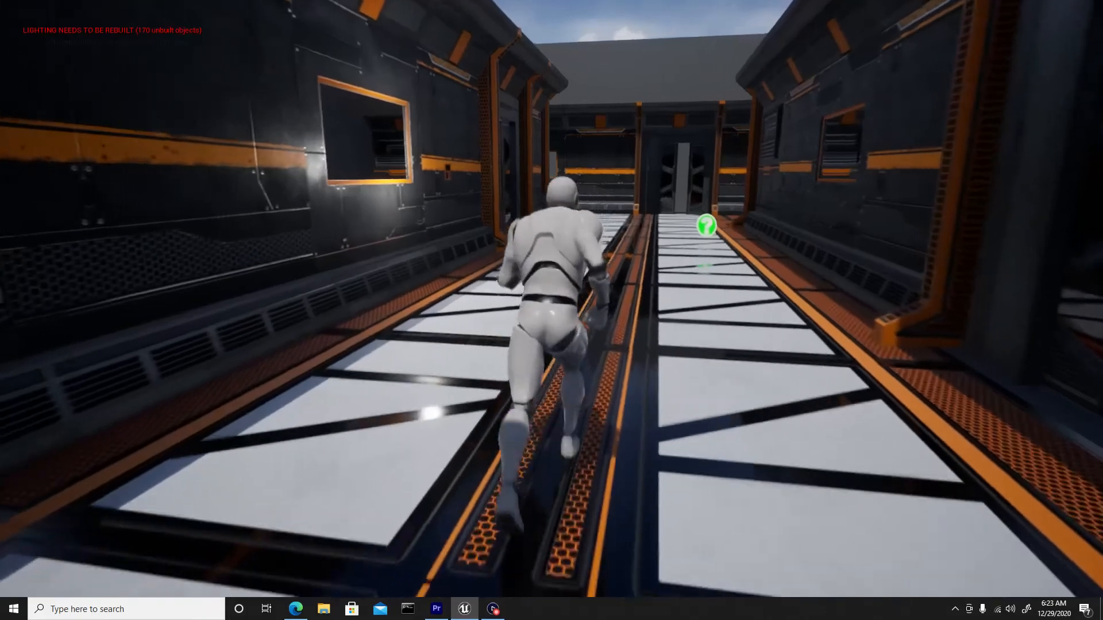